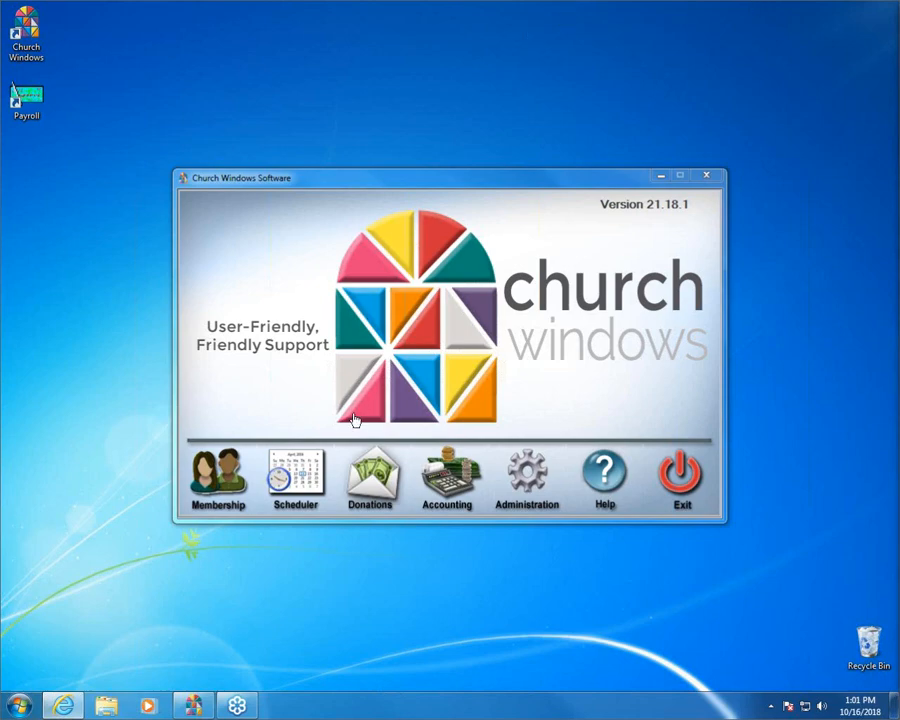
- Switch to Internet Explorer and open the Support Center on the Church Windows website
{"action": "left_click", "coordinate": [62, 706]}
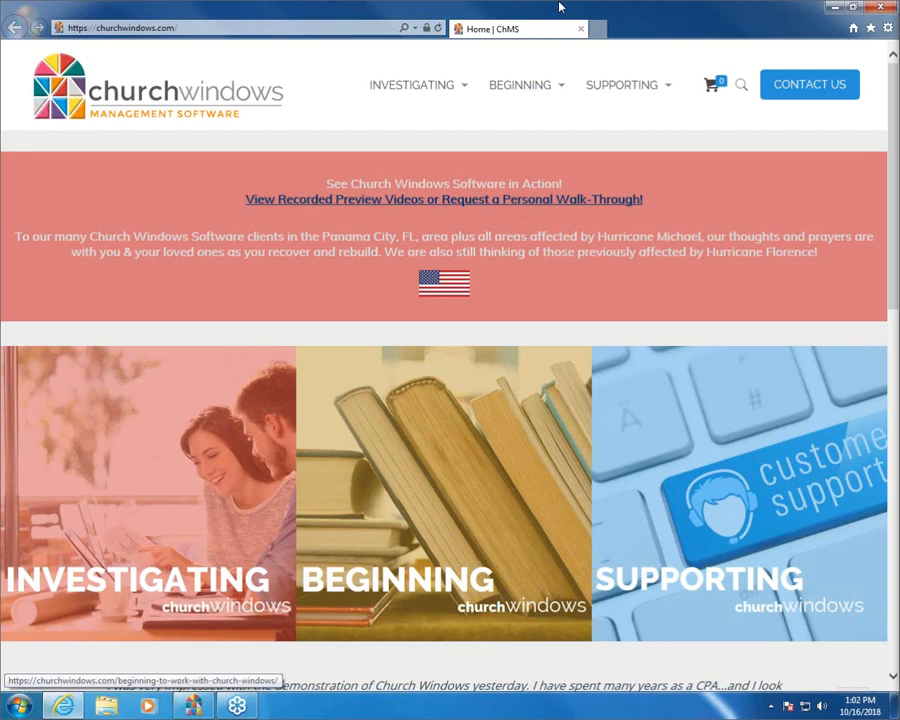
{"action": "mouse_move", "coordinate": [577, 59]}
{"action": "left_click", "coordinate": [619, 86]}
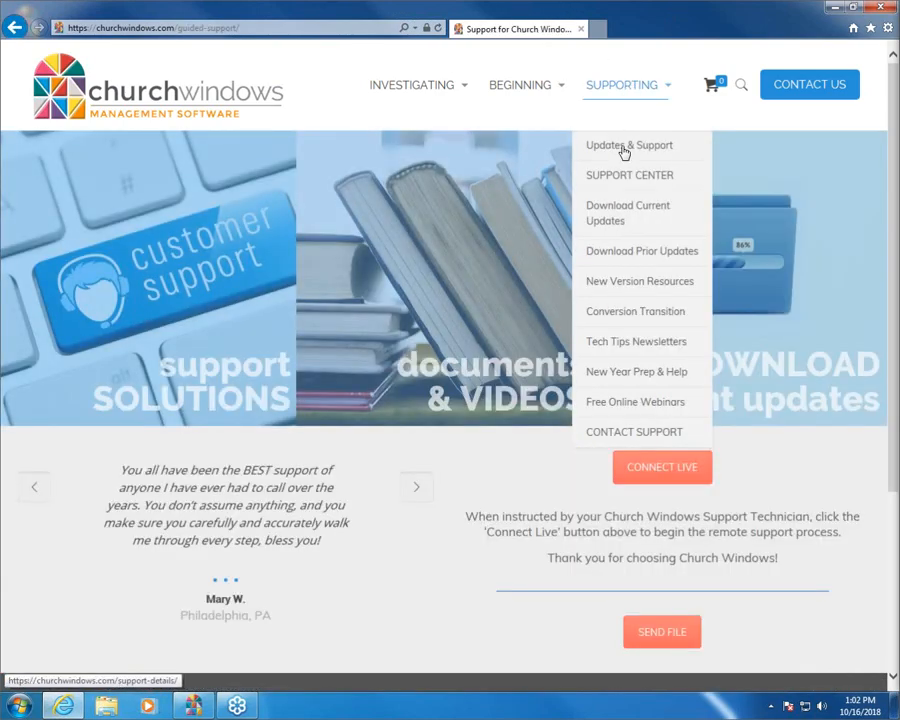
{"action": "left_click", "coordinate": [625, 177]}
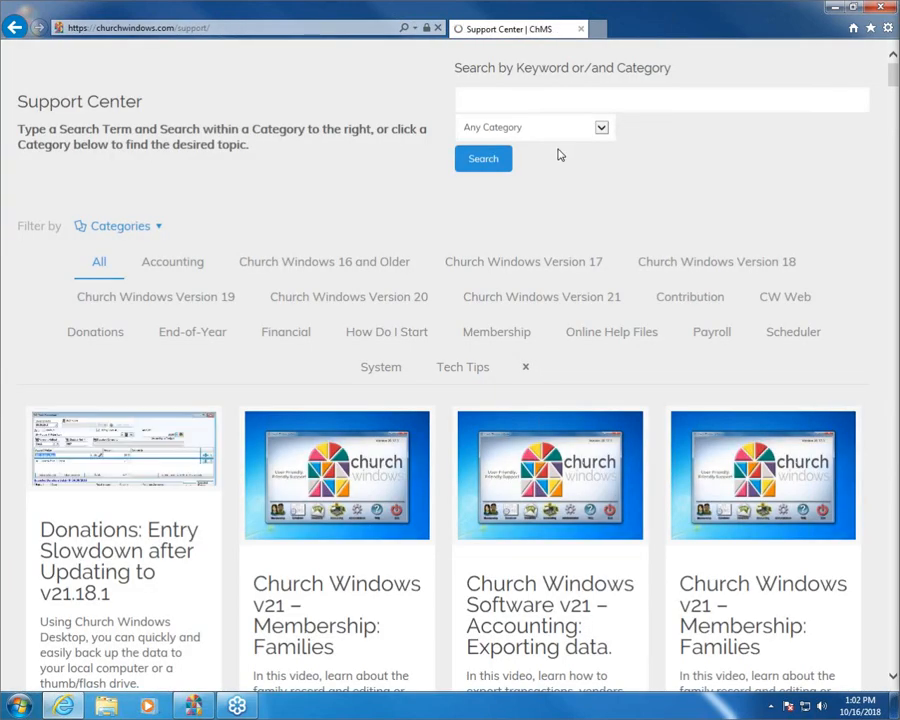
- Search the Support Center for "enter bills" and open the article on entering bills, paying bills and printing checks
{"action": "left_click", "coordinate": [506, 101]}
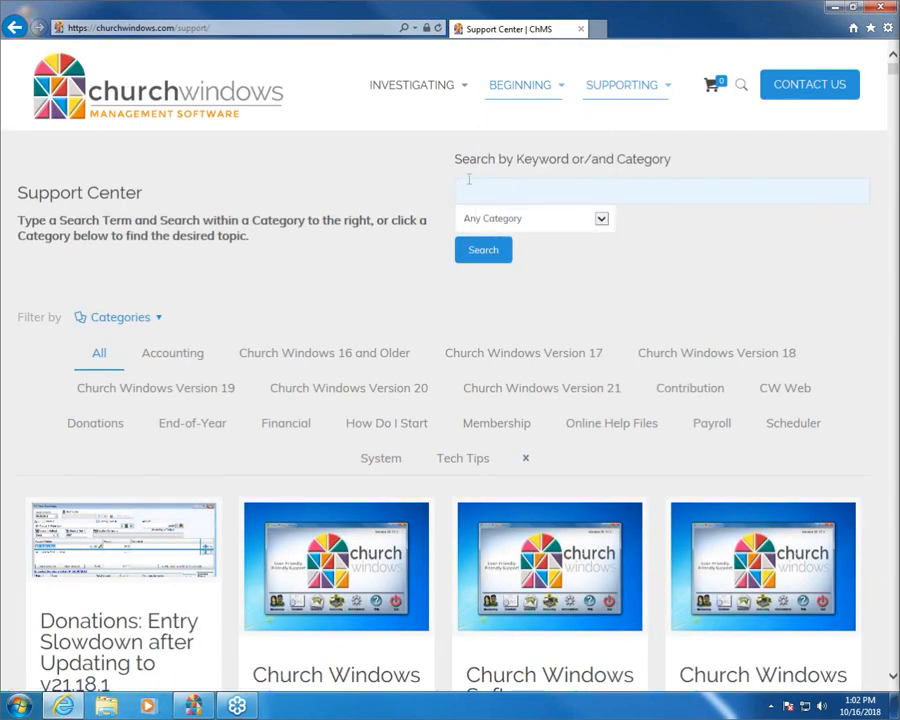
{"action": "type", "text": "enter bills"}
{"action": "key", "text": "Return"}
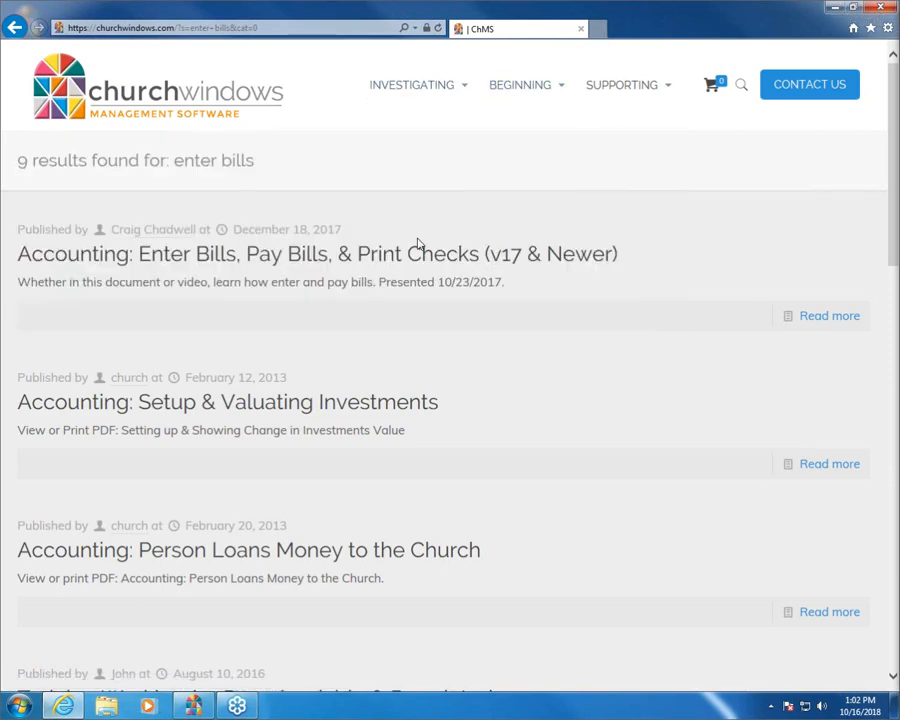
{"action": "left_click", "coordinate": [293, 256]}
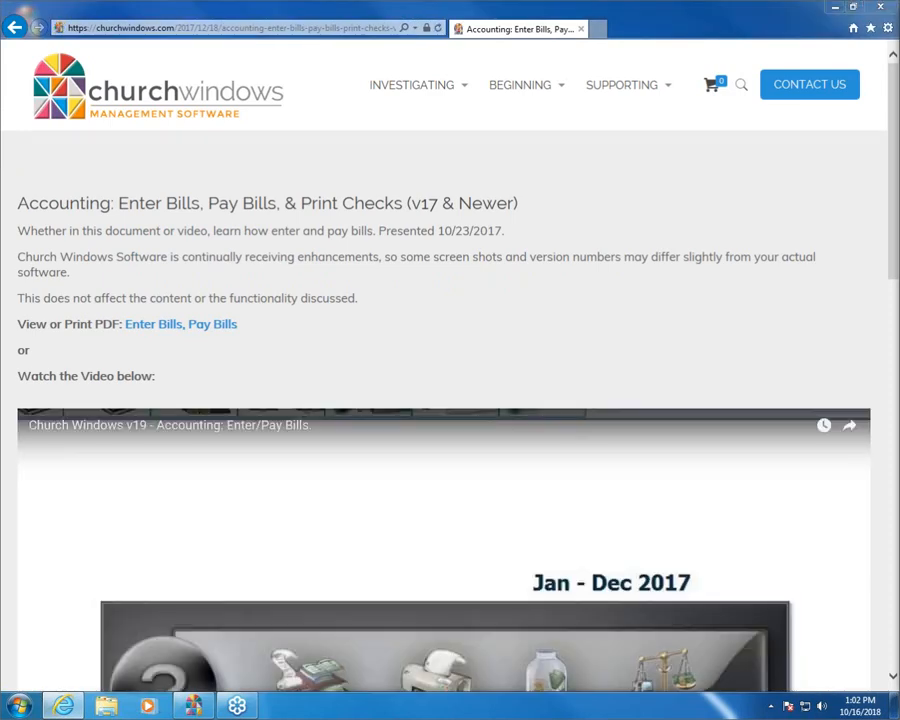
{"action": "mouse_move", "coordinate": [18, 308]}
{"action": "left_mouse_down"}
{"action": "mouse_move", "coordinate": [263, 310]}
{"action": "mouse_move", "coordinate": [227, 336]}
{"action": "mouse_move", "coordinate": [84, 334]}
{"action": "mouse_move", "coordinate": [8, 314]}
{"action": "mouse_move", "coordinate": [70, 302]}
{"action": "left_mouse_up"}
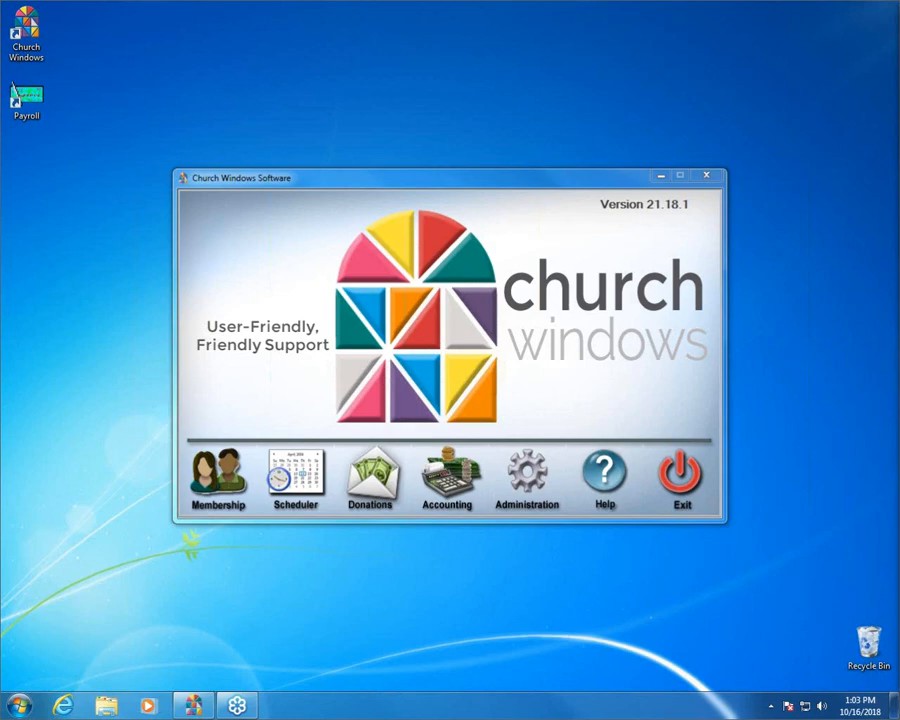
- Open the Accounting module of Church Windows and bring up the Enter Bills form
{"action": "left_click", "coordinate": [433, 481]}
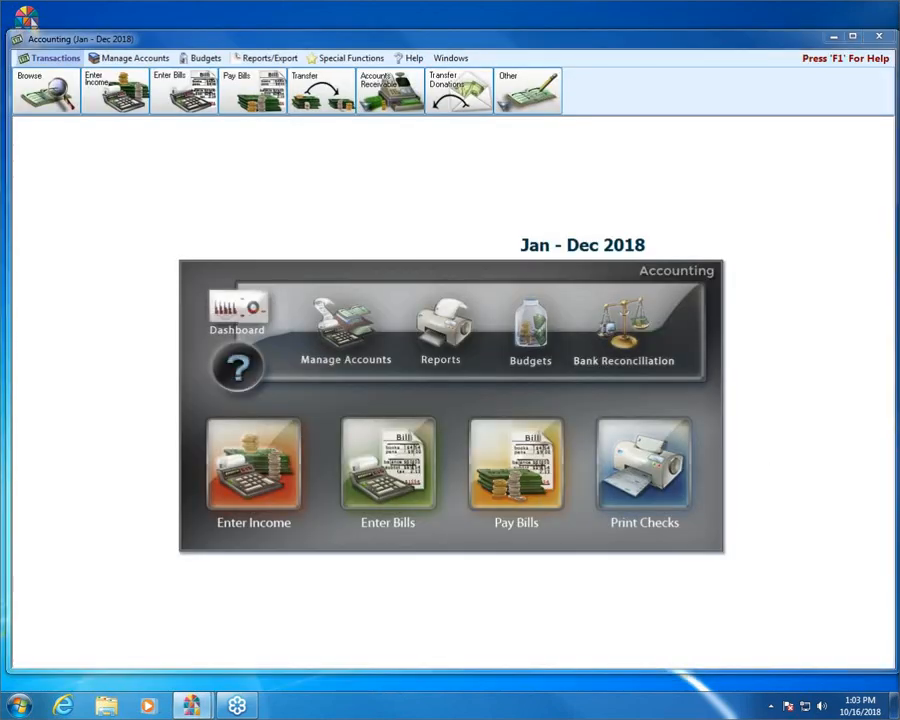
{"action": "mouse_move", "coordinate": [325, 410]}
{"action": "left_mouse_down"}
{"action": "mouse_move", "coordinate": [446, 408]}
{"action": "mouse_move", "coordinate": [412, 518]}
{"action": "mouse_move", "coordinate": [340, 490]}
{"action": "left_mouse_up"}
{"action": "mouse_move", "coordinate": [466, 404]}
{"action": "left_mouse_down"}
{"action": "mouse_move", "coordinate": [556, 398]}
{"action": "mouse_move", "coordinate": [573, 532]}
{"action": "mouse_move", "coordinate": [447, 518]}
{"action": "mouse_move", "coordinate": [462, 396]}
{"action": "left_mouse_up"}
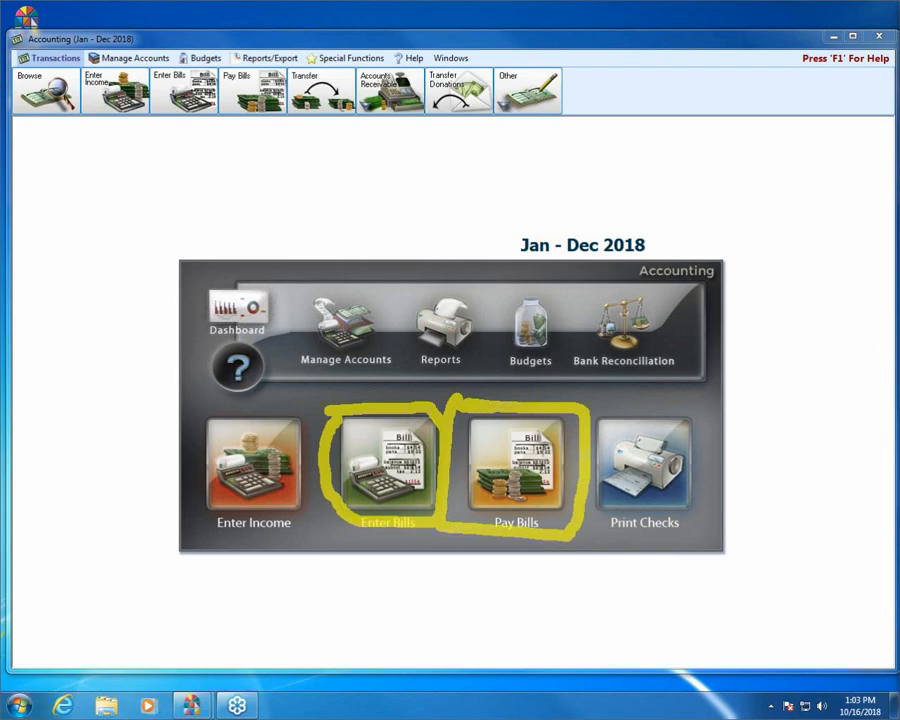
{"action": "key", "text": "Escape"}
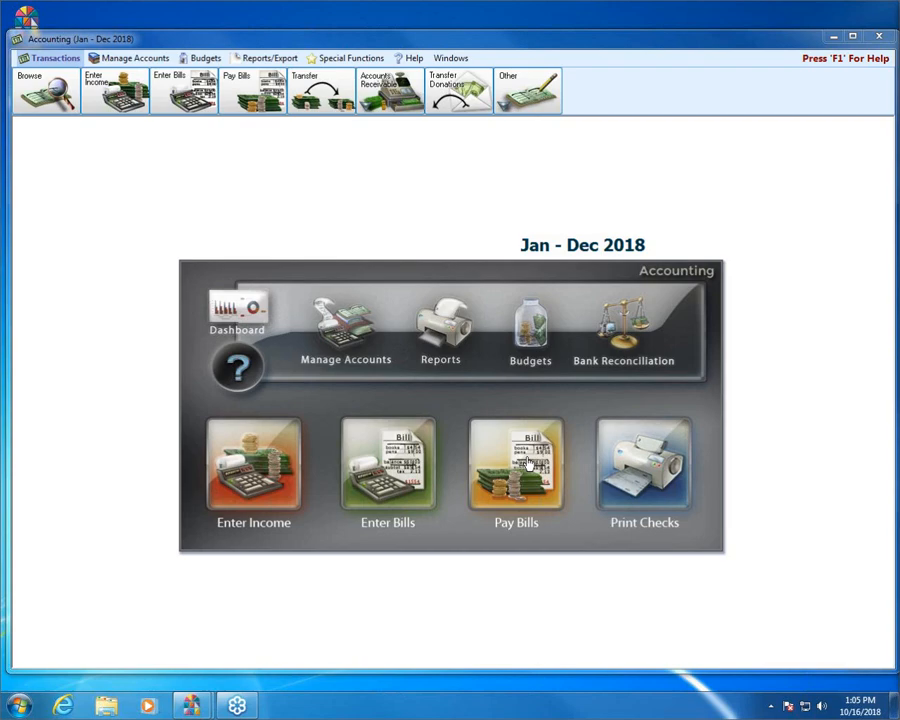
{"action": "left_click", "coordinate": [385, 456]}
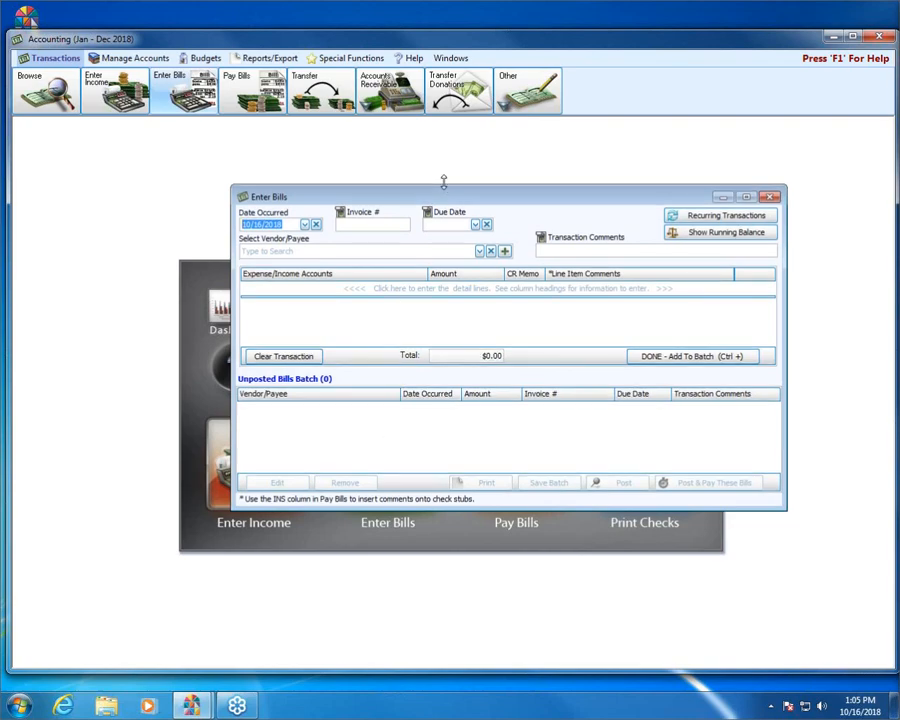
- Make the Enter Bills window taller and reposition it within the Accounting window
{"action": "left_click_drag", "start_coordinate": [443, 184], "coordinate": [443, 160]}
{"action": "left_click_drag", "start_coordinate": [418, 507], "coordinate": [396, 566]}
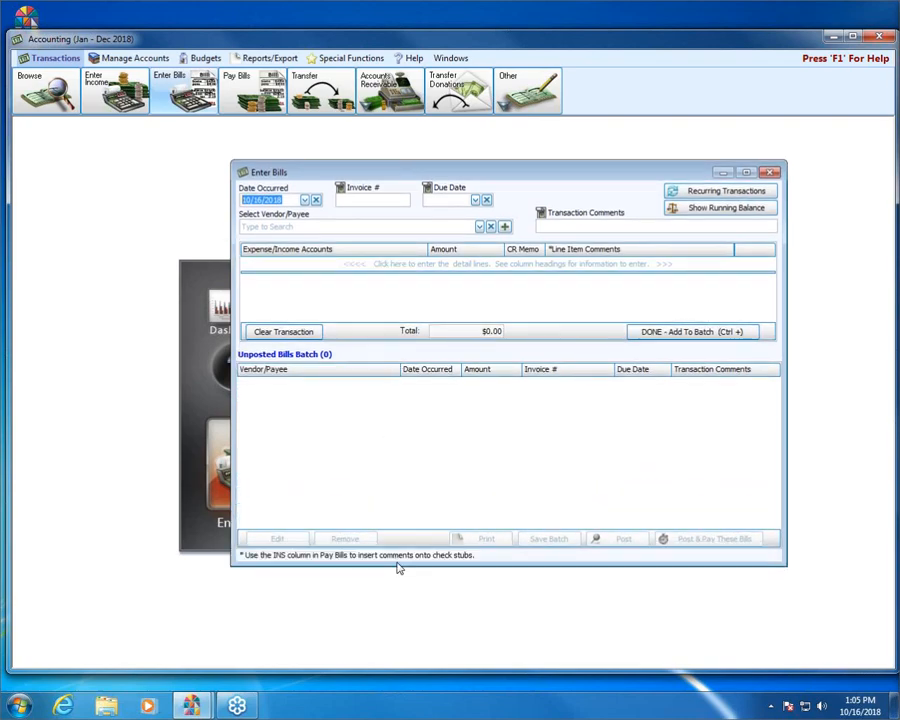
{"action": "left_click_drag", "start_coordinate": [380, 174], "coordinate": [283, 184]}
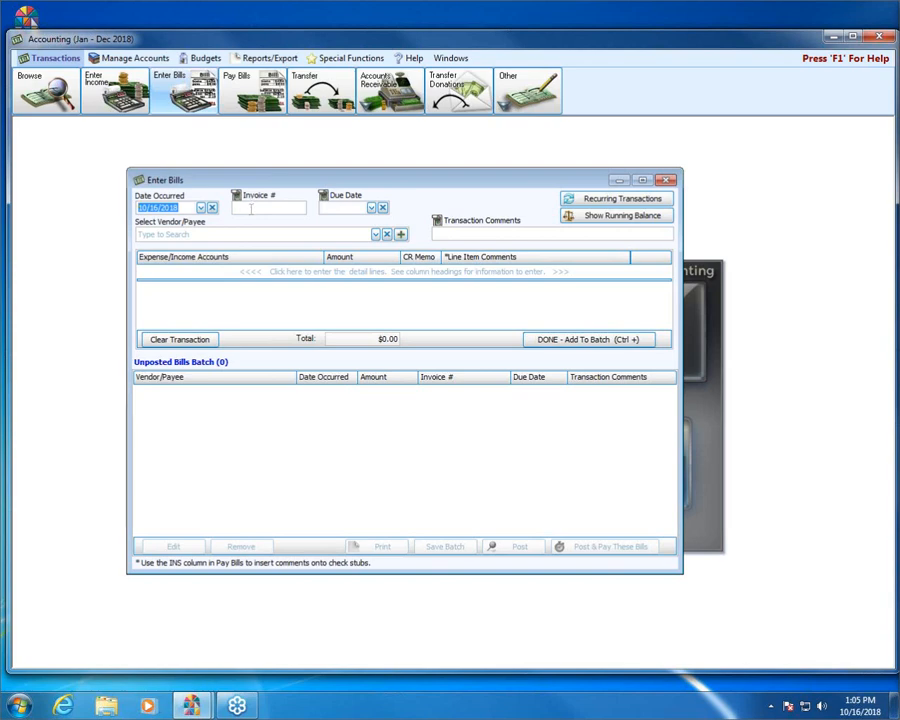
- Turn off the Invoice # and Due Date fields for bill entry
{"action": "left_click", "coordinate": [338, 210]}
{"action": "left_click", "coordinate": [236, 196]}
{"action": "left_click", "coordinate": [323, 196]}
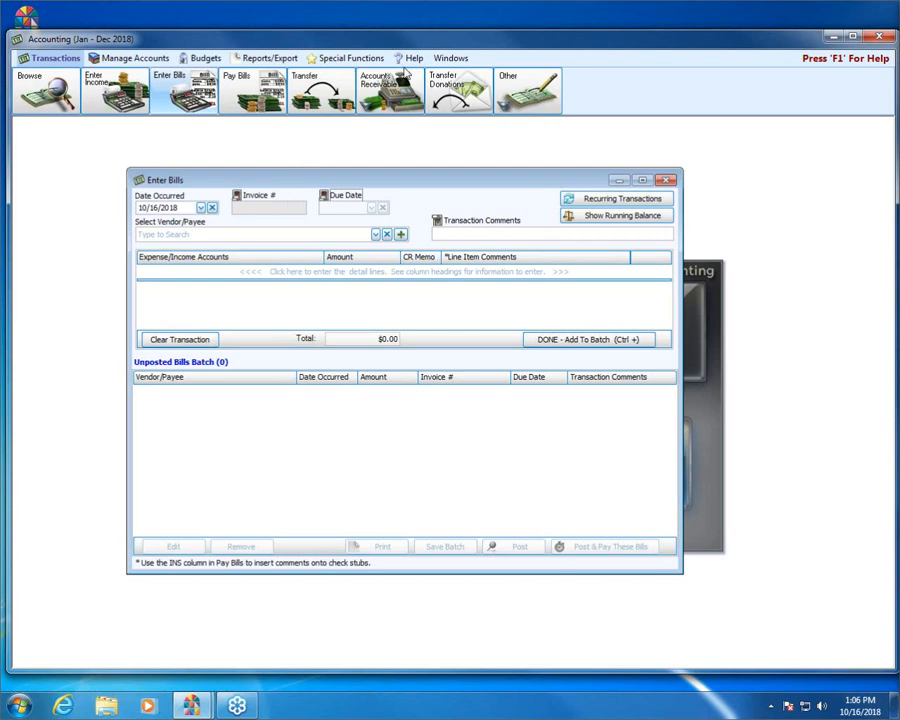
{"action": "left_click", "coordinate": [437, 222]}
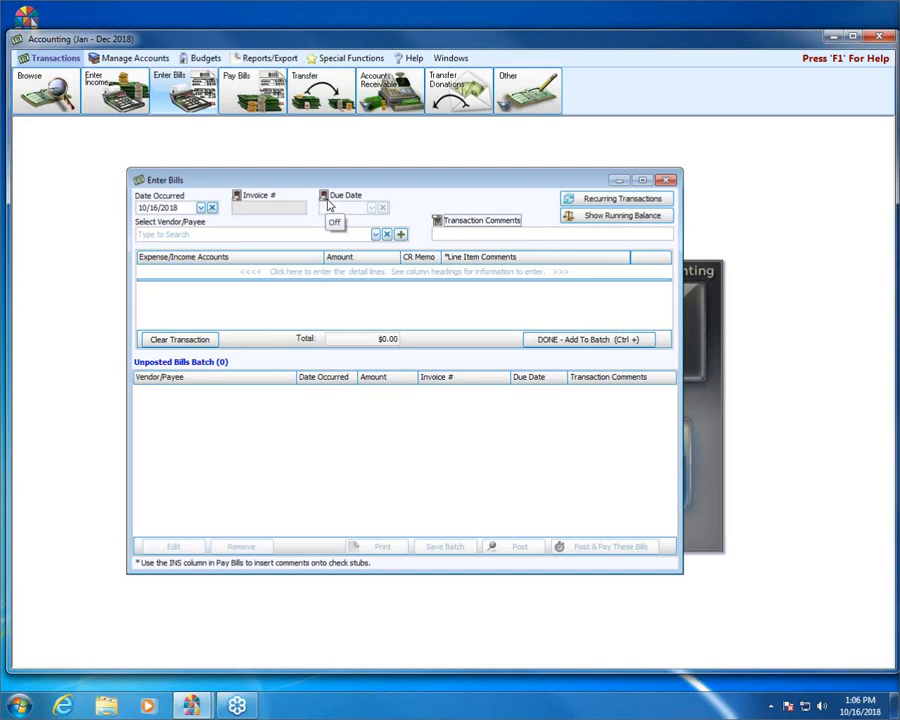
- Search the vendor/payee list by account number starting with 2 and by the name "cla", clearing each search
{"action": "left_click", "coordinate": [190, 232]}
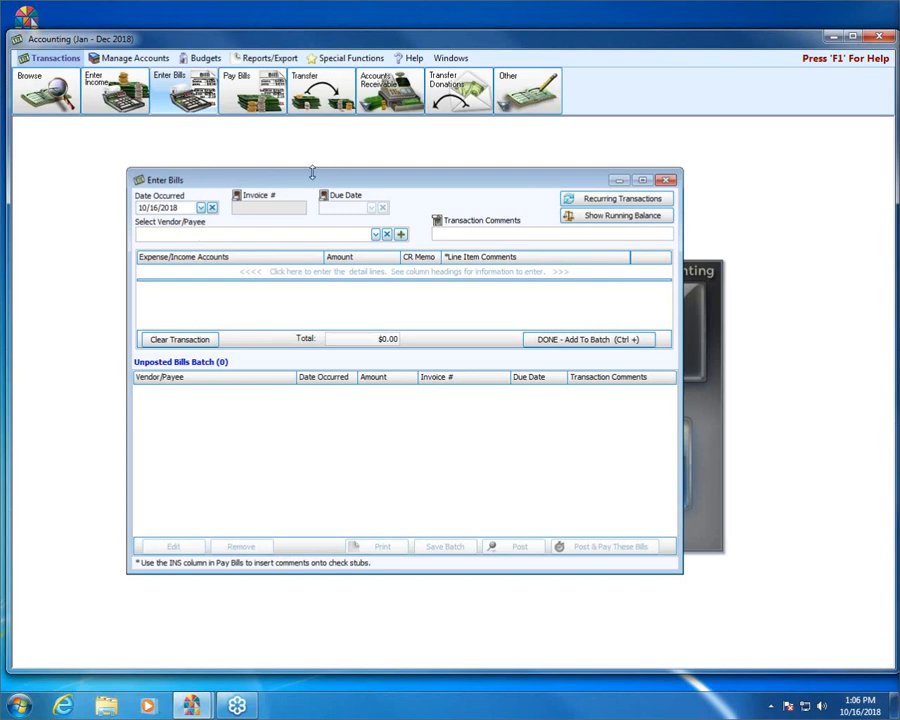
{"action": "type", "text": "2"}
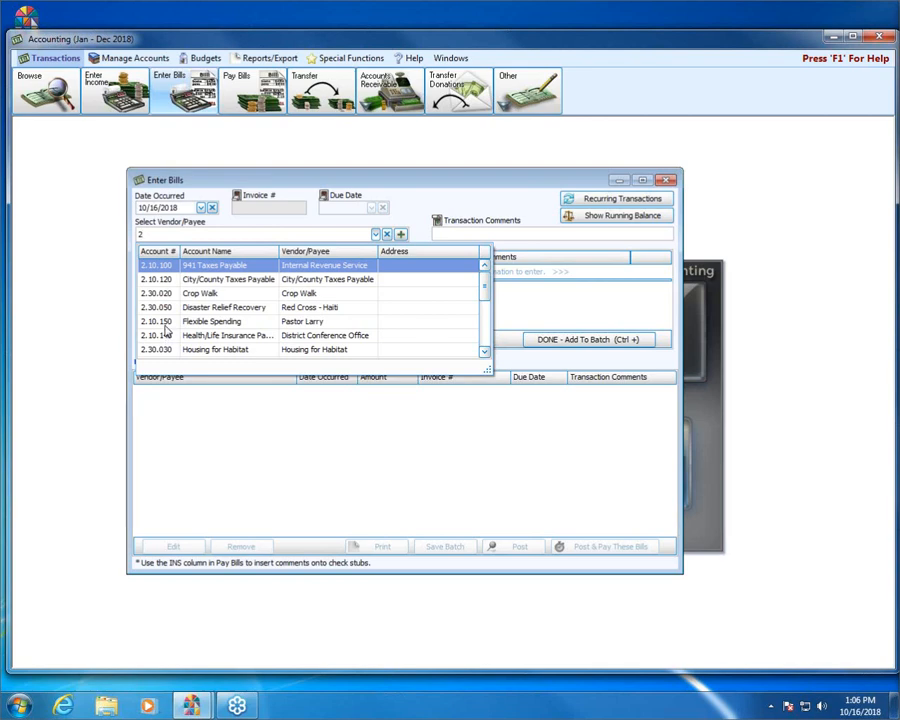
{"action": "type", "text": "d"}
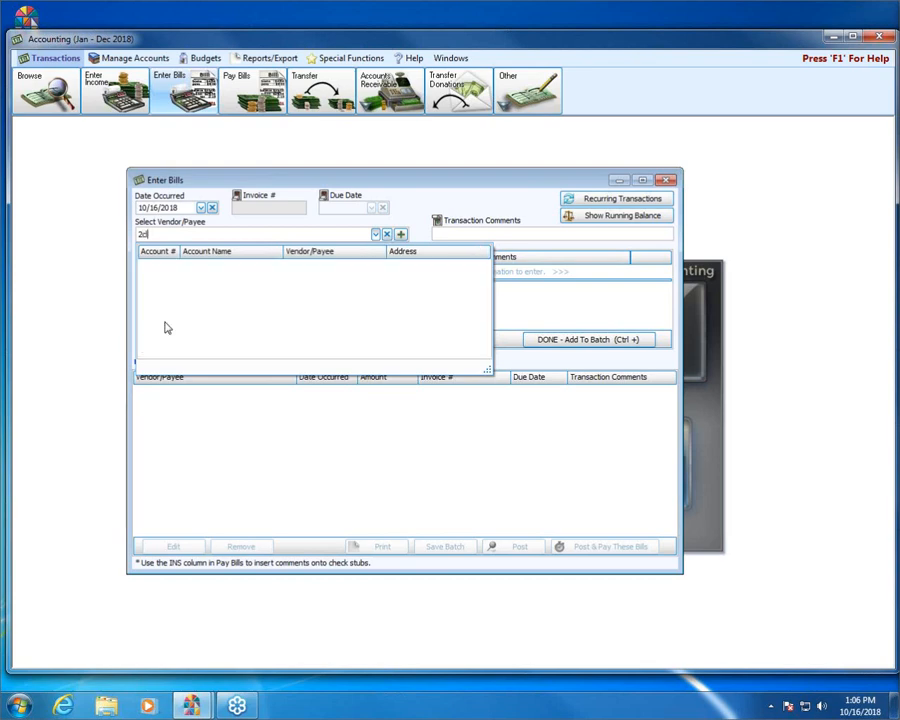
{"action": "key", "text": "BackSpace"}
{"action": "key", "text": "BackSpace"}
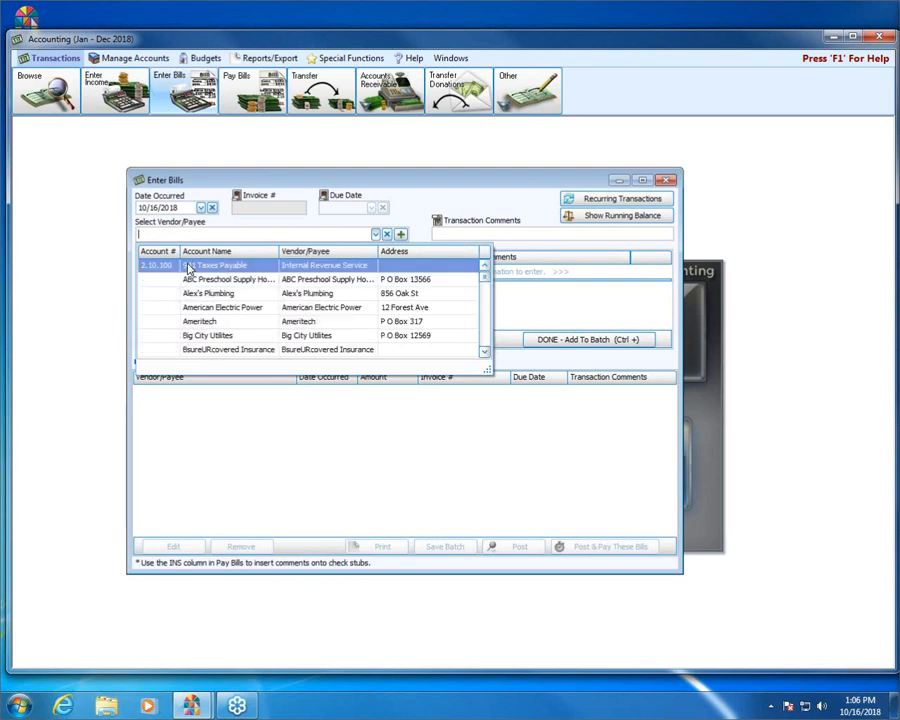
{"action": "type", "text": "cla"}
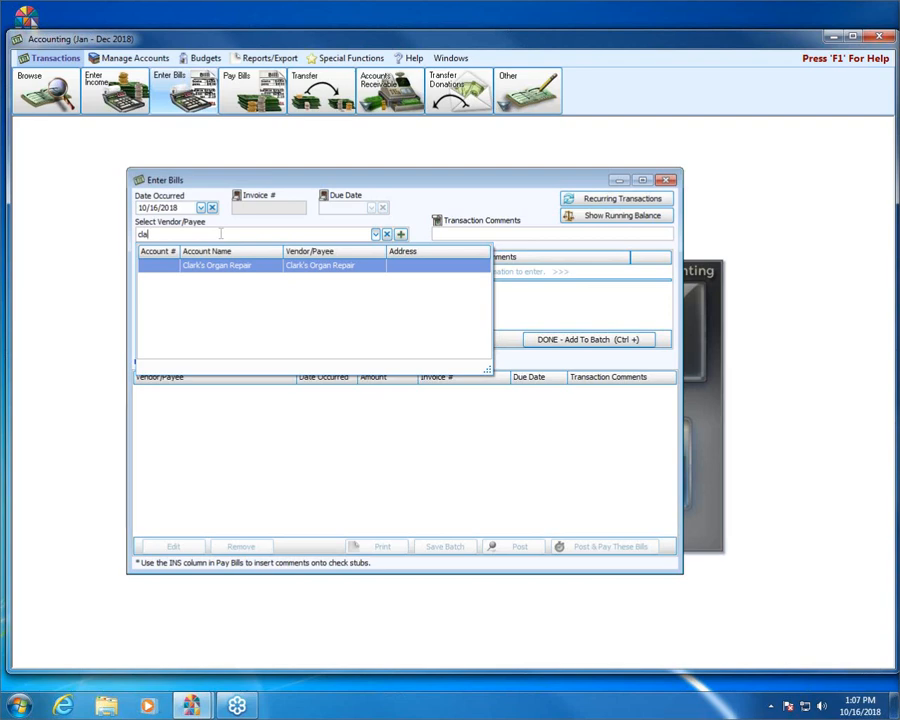
{"action": "key", "text": "BackSpace"}
{"action": "key", "text": "BackSpace"}
{"action": "key", "text": "BackSpace"}
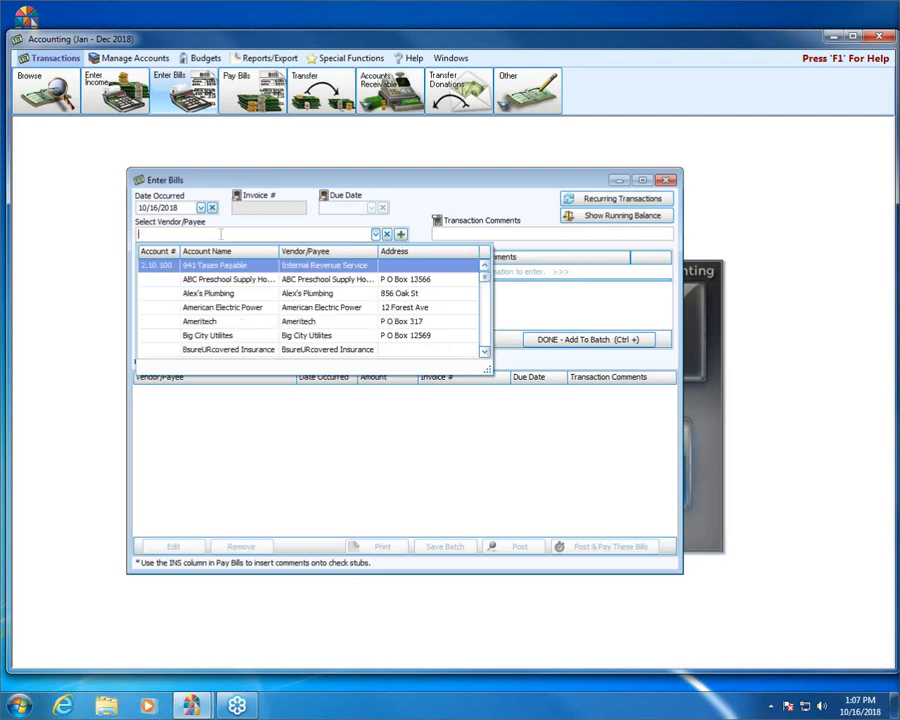
- Filter the vendors by "2" and select Michelle's Crafts as the bill's vendor/payee
{"action": "type", "text": "2"}
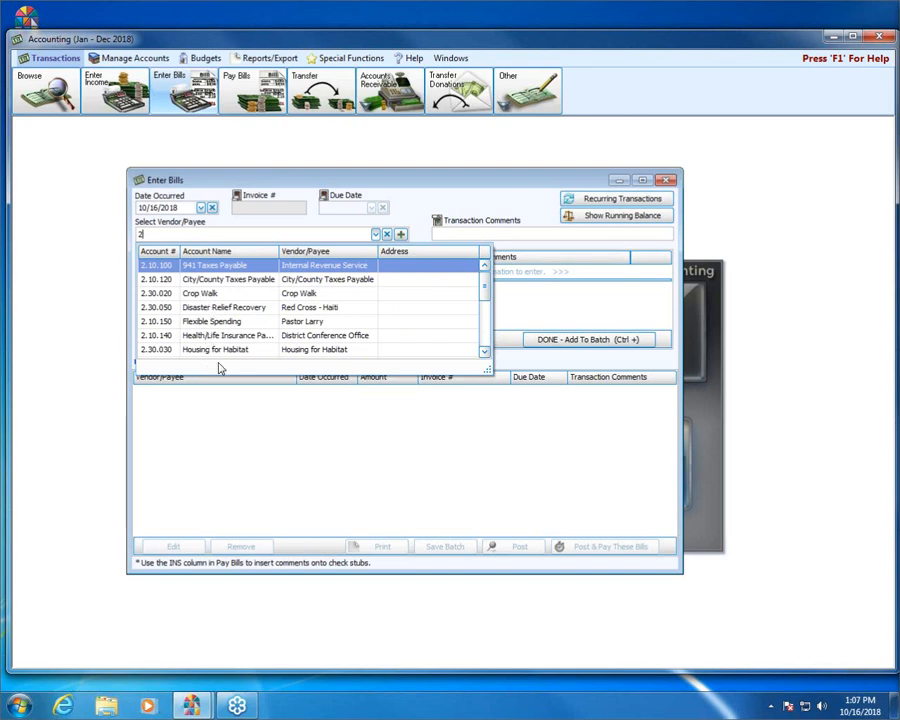
{"action": "left_click", "coordinate": [484, 352]}
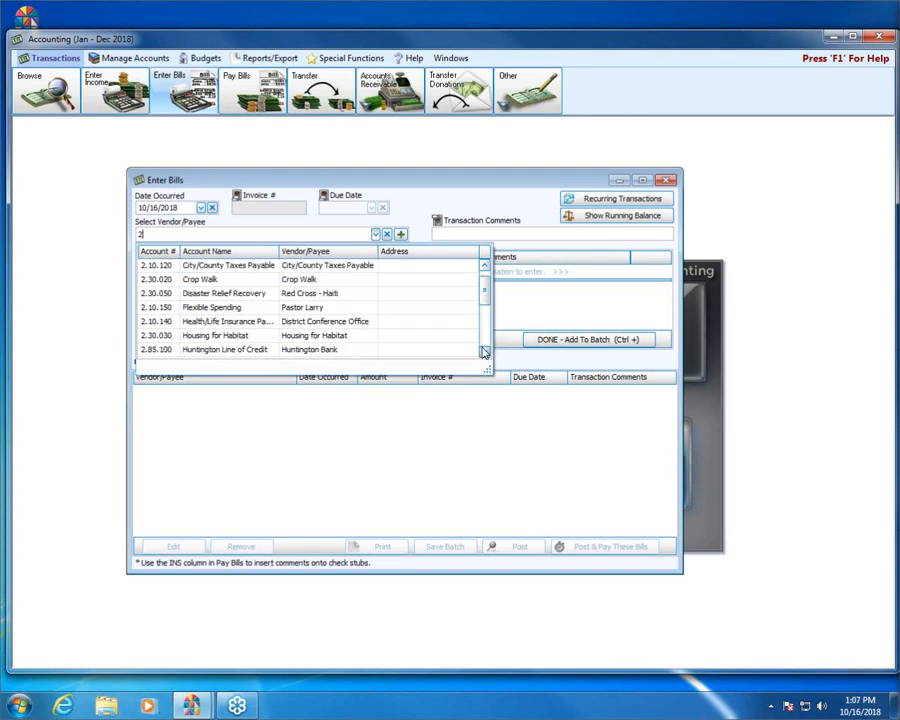
{"action": "left_click", "coordinate": [484, 352]}
{"action": "left_click", "coordinate": [484, 352]}
{"action": "left_click", "coordinate": [484, 352]}
{"action": "left_click", "coordinate": [484, 352]}
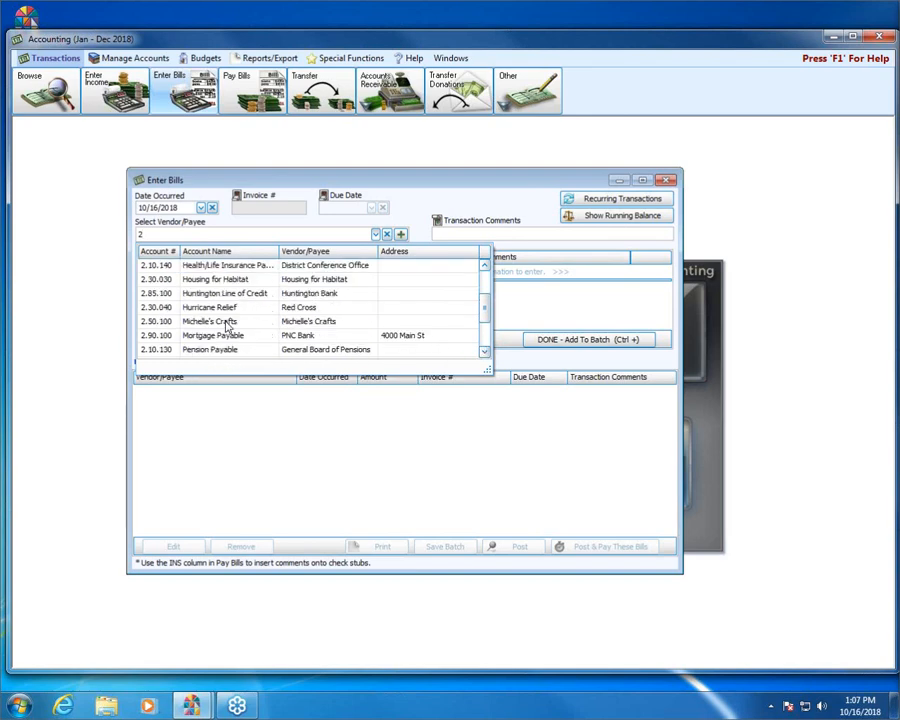
{"action": "left_click", "coordinate": [226, 321]}
- Start a detail line and look through the list of available expense and income accounts
{"action": "left_click", "coordinate": [250, 275]}
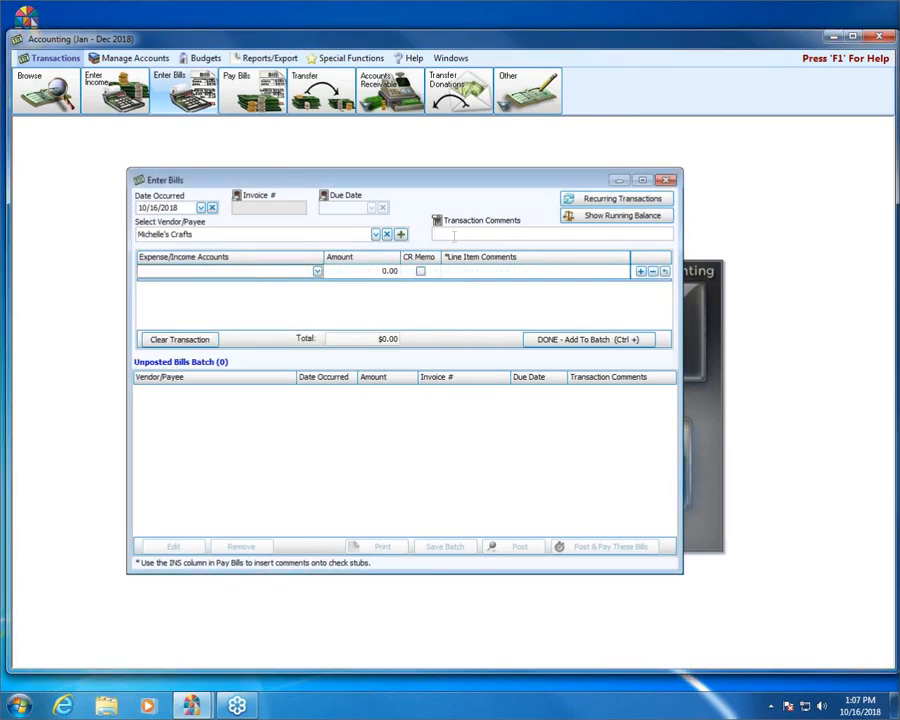
{"action": "left_click", "coordinate": [316, 271]}
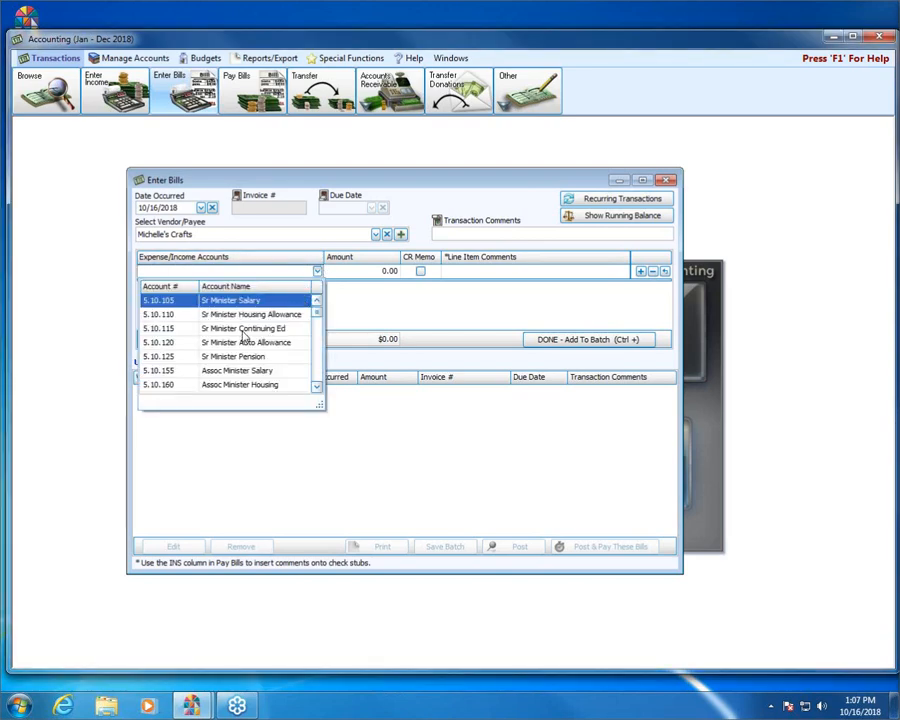
{"action": "left_click", "coordinate": [318, 378]}
{"action": "left_click", "coordinate": [318, 377]}
{"action": "left_click", "coordinate": [318, 377]}
{"action": "left_click", "coordinate": [318, 376]}
{"action": "left_click", "coordinate": [318, 376]}
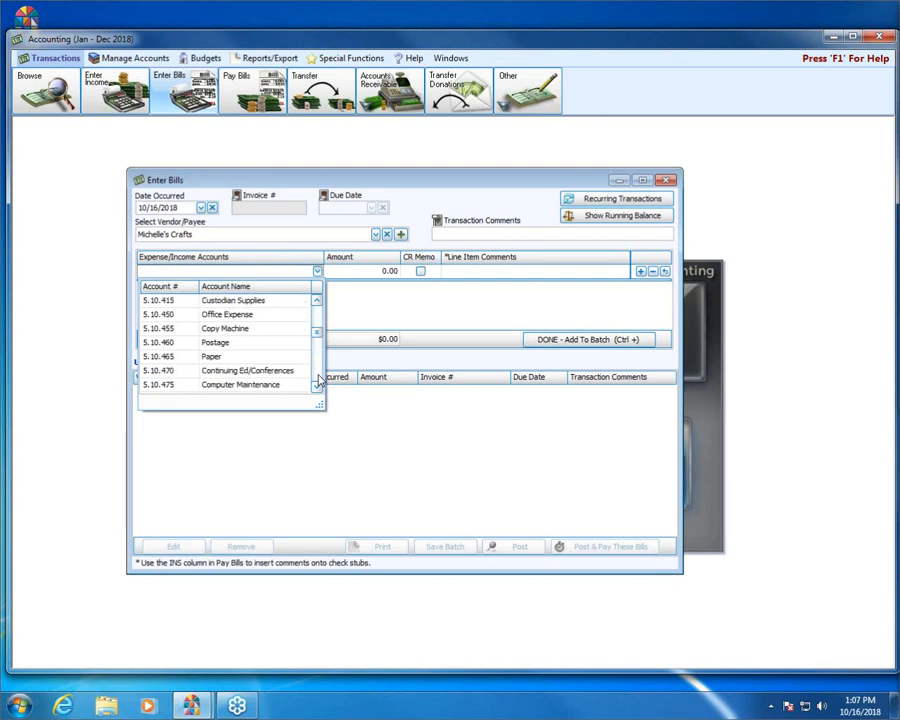
{"action": "left_click", "coordinate": [319, 375]}
{"action": "left_click", "coordinate": [320, 345]}
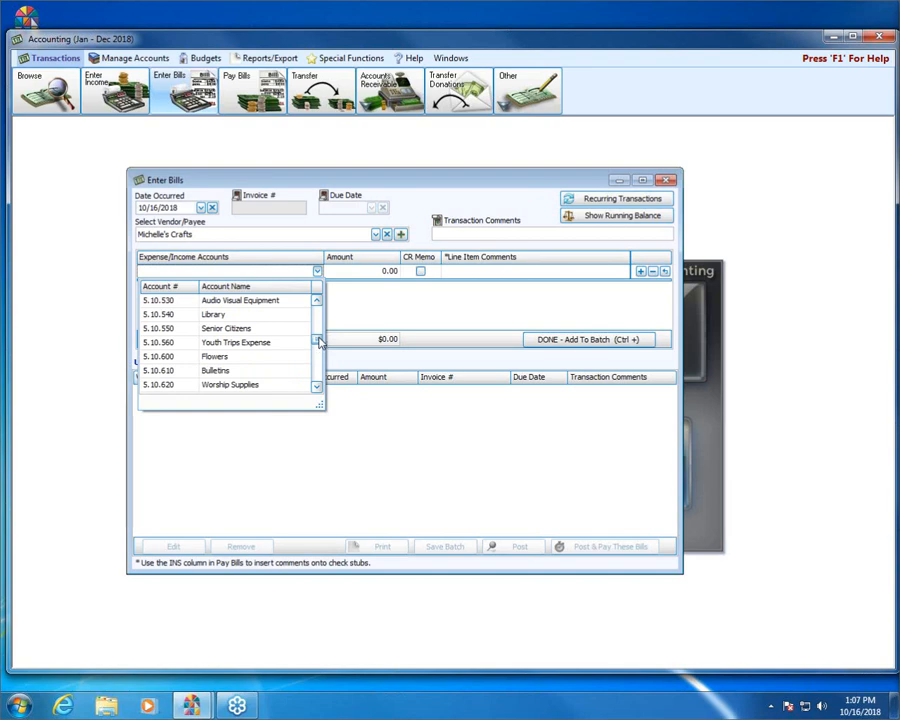
{"action": "scroll", "coordinate": [320, 344], "scroll_direction": "down", "scroll_amount": 1}
{"action": "left_click_drag", "start_coordinate": [320, 344], "coordinate": [320, 372]}
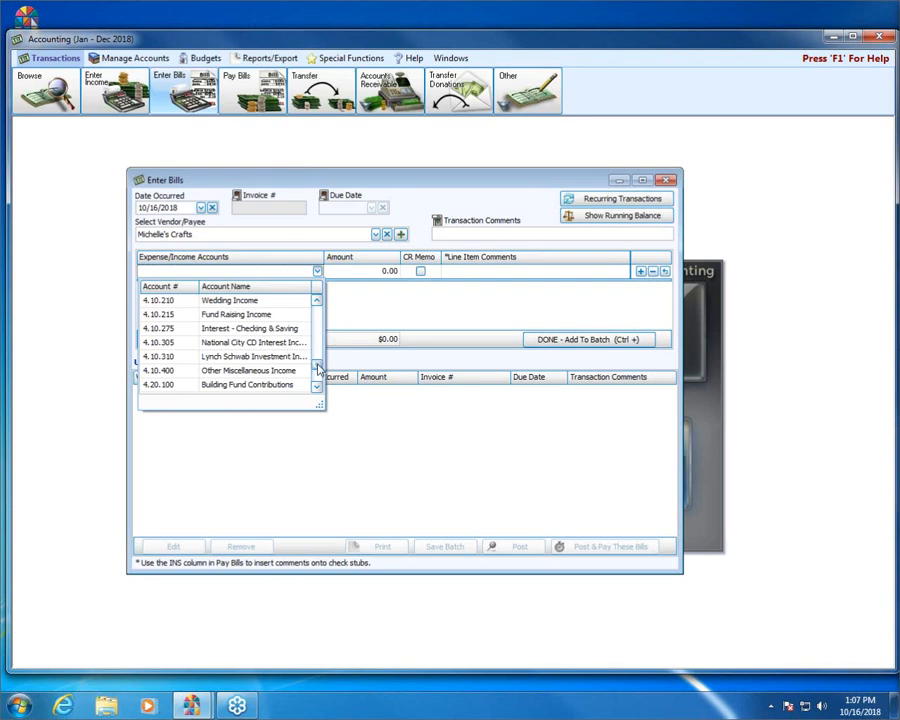
{"action": "mouse_move", "coordinate": [317, 364]}
{"action": "left_mouse_down"}
{"action": "mouse_move", "coordinate": [318, 324]}
{"action": "mouse_move", "coordinate": [316, 340]}
{"action": "left_mouse_up"}
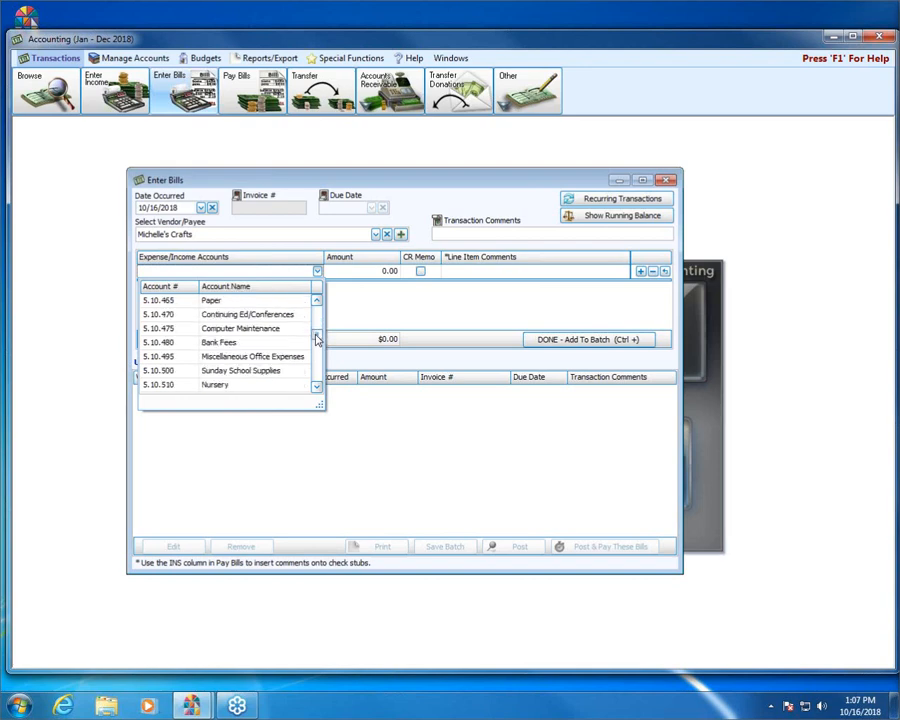
- Assign the detail line to the 5.10.550 - Senior Citizens account with an amount of 123.45
{"action": "left_click", "coordinate": [256, 268]}
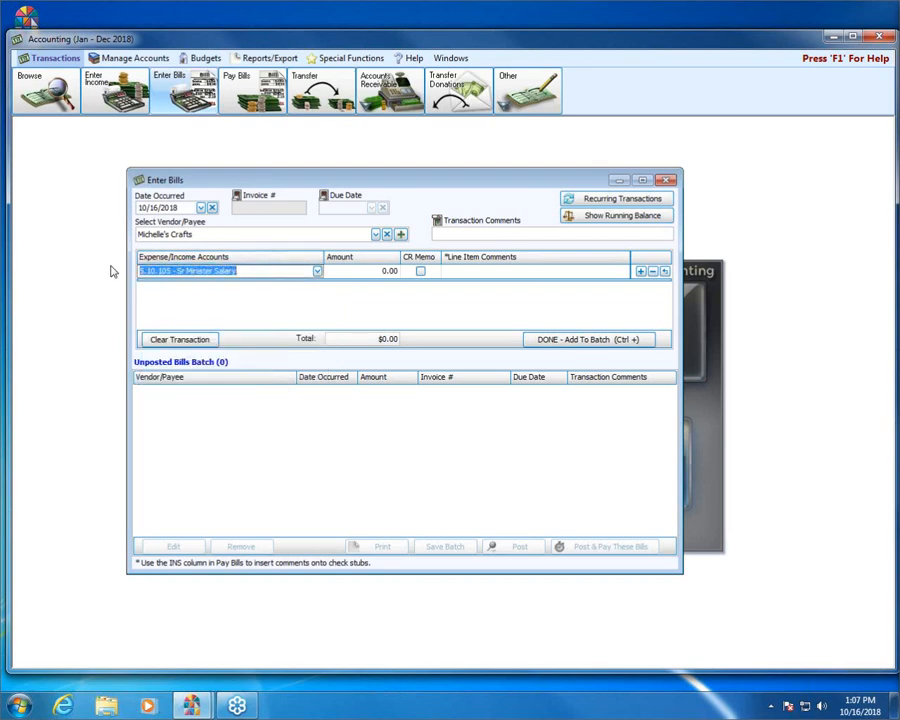
{"action": "type", "text": "sen"}
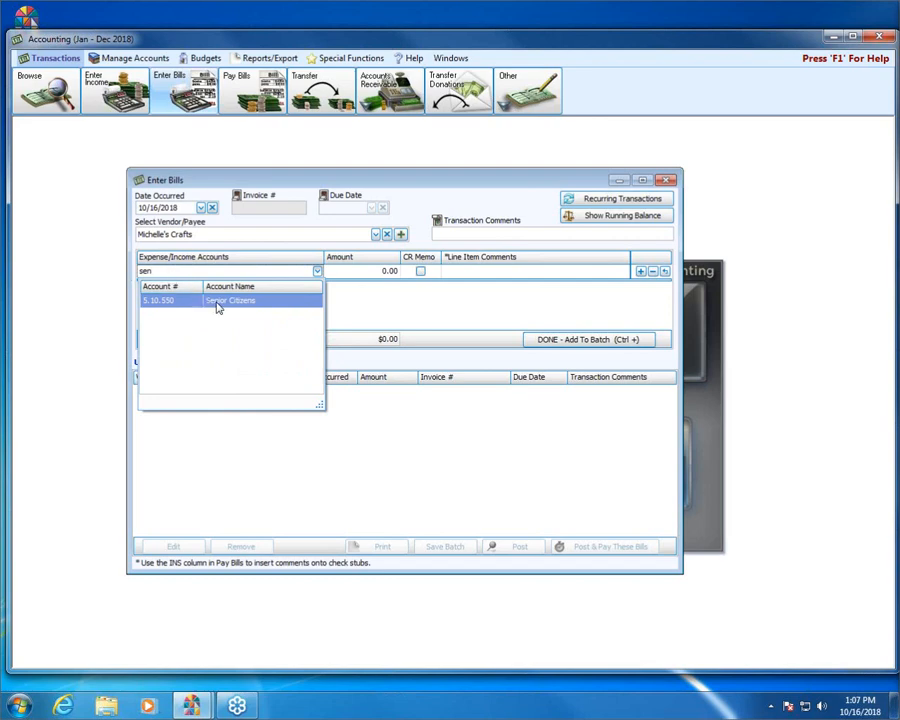
{"action": "left_click", "coordinate": [219, 303]}
{"action": "left_click", "coordinate": [365, 273]}
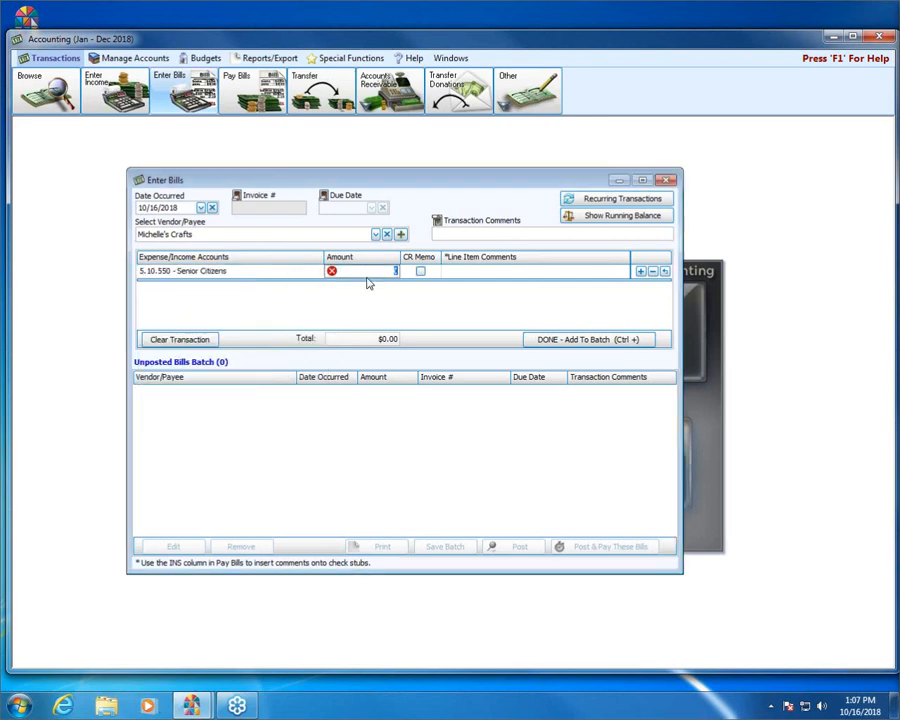
{"action": "type", "text": "123.45"}
- Enter "Senior craft event" as the line item comment and add the bill to the unposted batch
{"action": "left_click", "coordinate": [464, 271]}
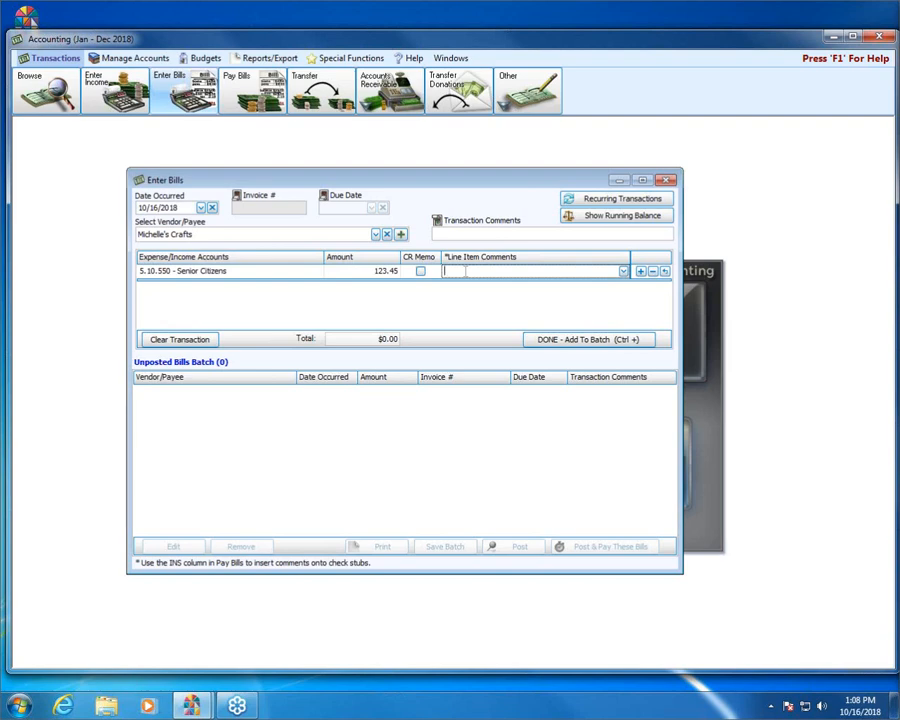
{"action": "type", "text": "Sneior"}
{"action": "key", "text": "BackSpace"}
{"action": "key", "text": "BackSpace"}
{"action": "key", "text": "BackSpace"}
{"action": "key", "text": "BackSpace"}
{"action": "key", "text": "BackSpace"}
{"action": "type", "text": "enior craft event"}
{"action": "left_click", "coordinate": [554, 341]}
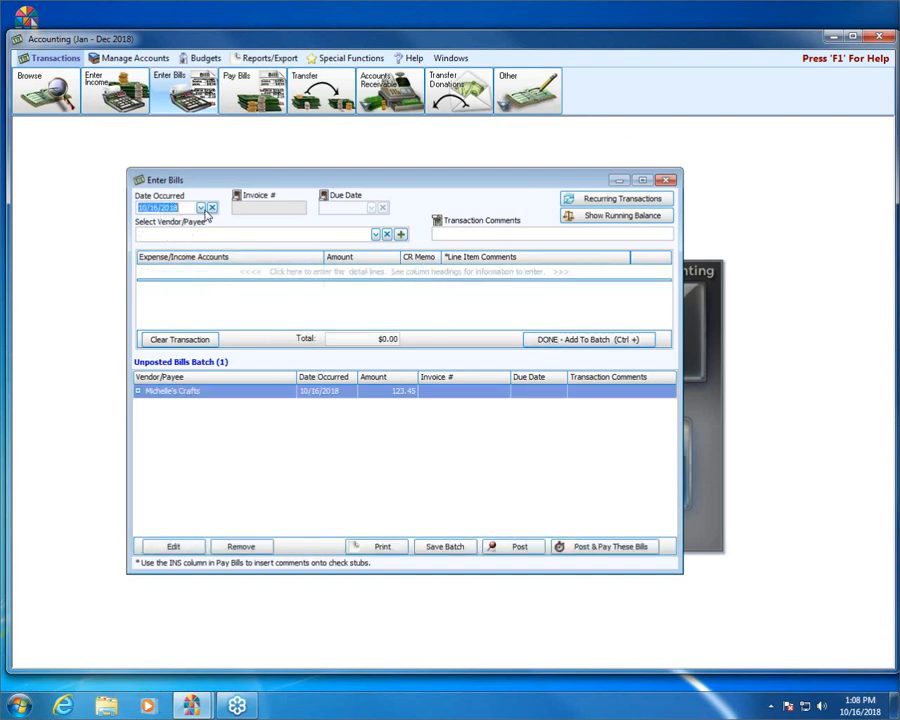
- Set the new bill's date occurred to 10/22/2018 and select City Florist as the vendor/payee
{"action": "left_click", "coordinate": [187, 235]}
{"action": "left_click", "coordinate": [200, 207]}
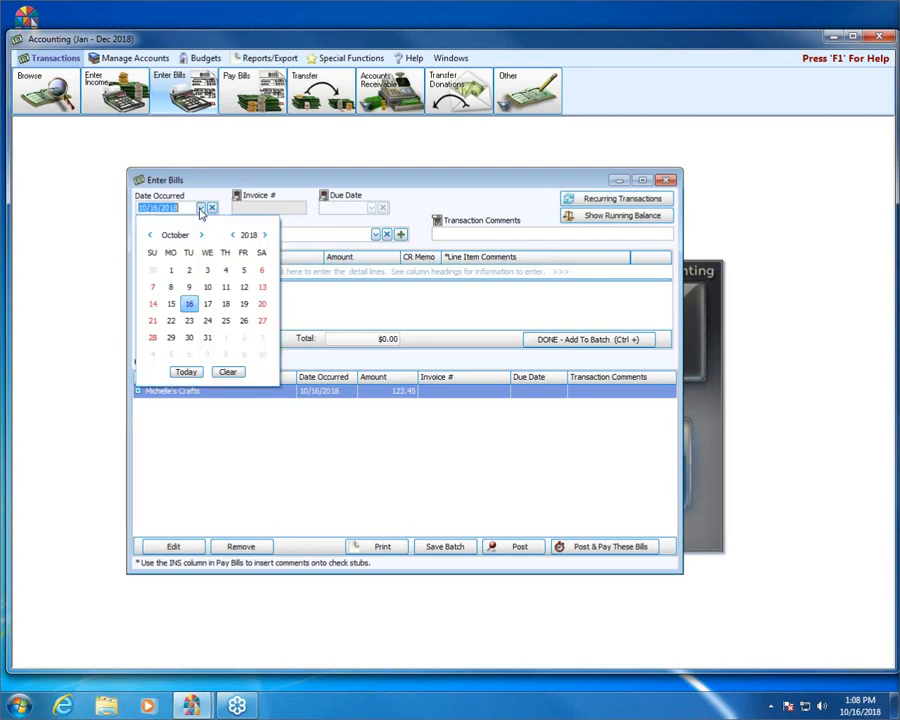
{"action": "left_click", "coordinate": [172, 322]}
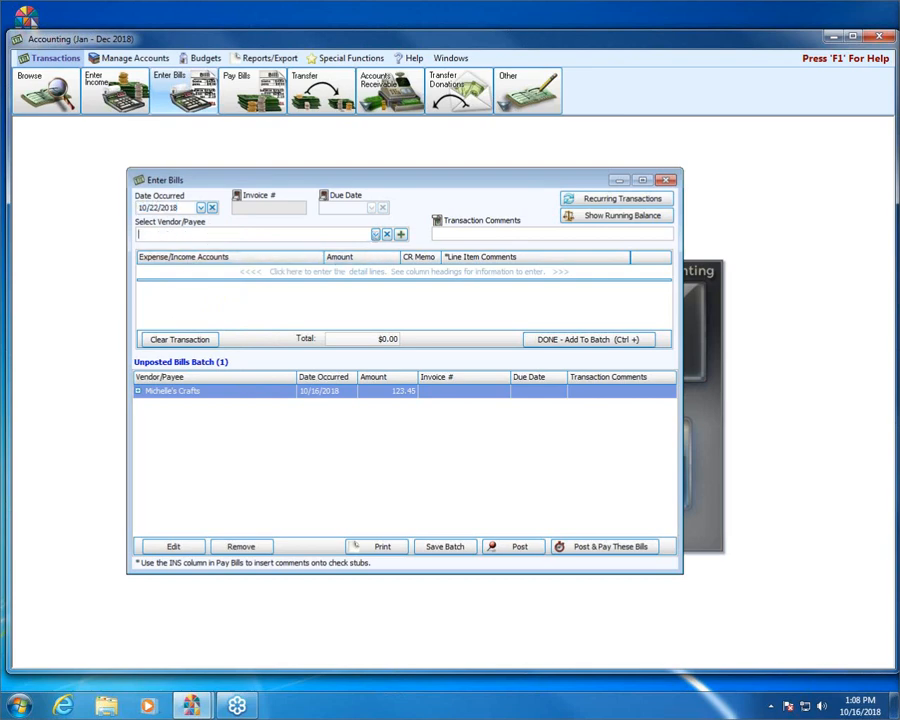
{"action": "left_click", "coordinate": [375, 234]}
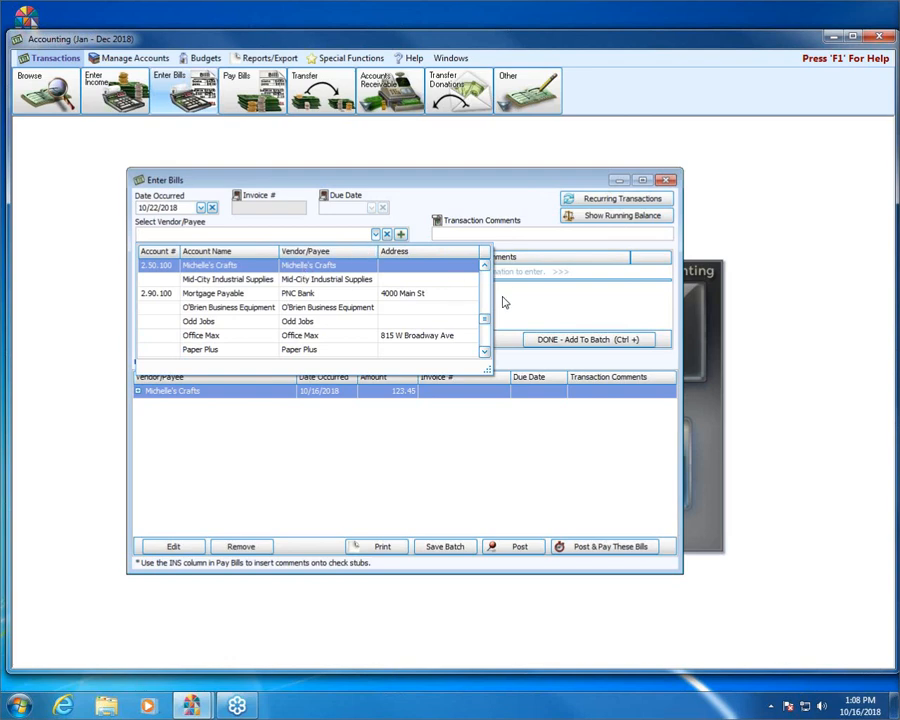
{"action": "left_click_drag", "start_coordinate": [484, 322], "coordinate": [486, 273]}
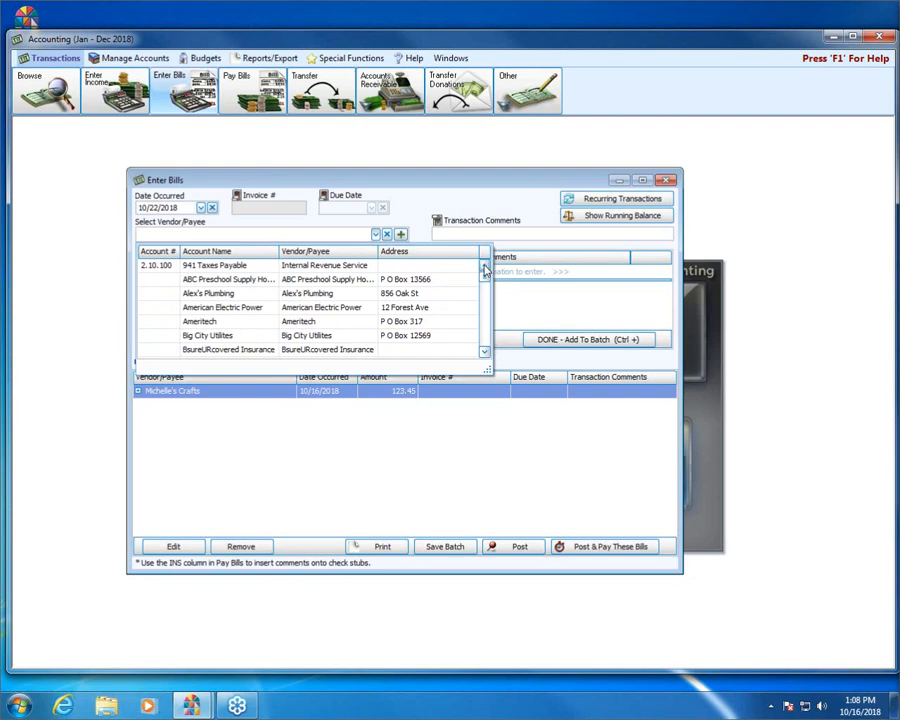
{"action": "left_click", "coordinate": [486, 320]}
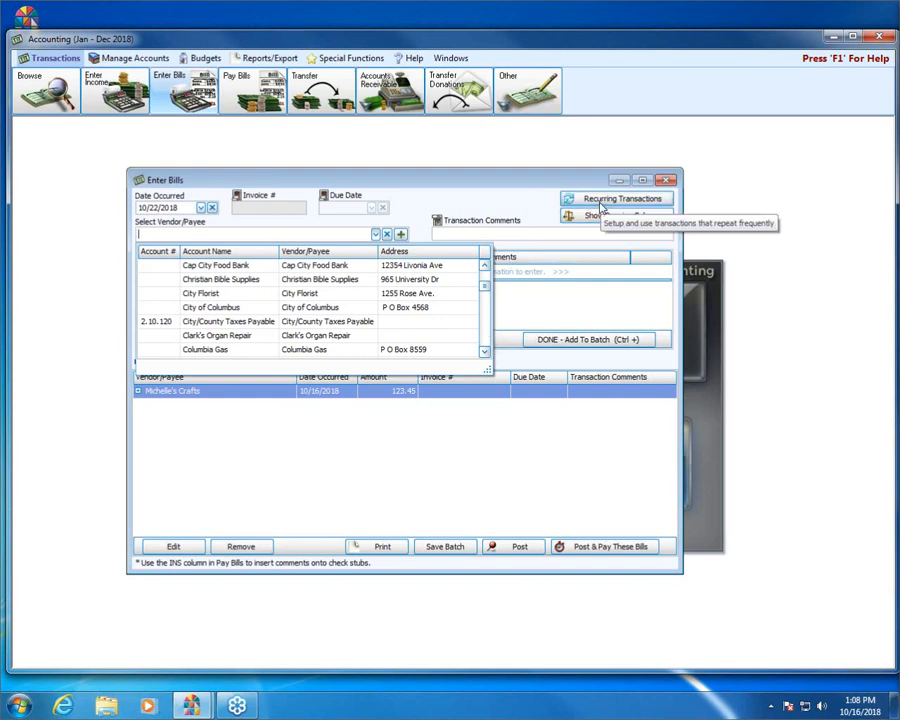
{"action": "left_click", "coordinate": [200, 293]}
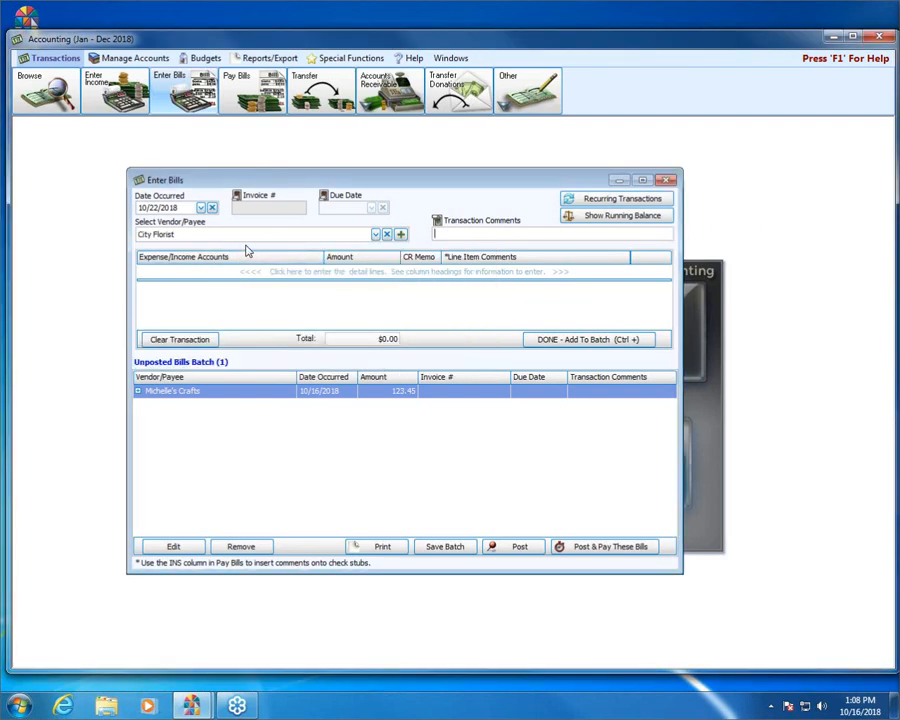
- Enter a detail line for the 5.10.600 - Flowers account with an amount of 345.67
{"action": "left_click", "coordinate": [230, 274]}
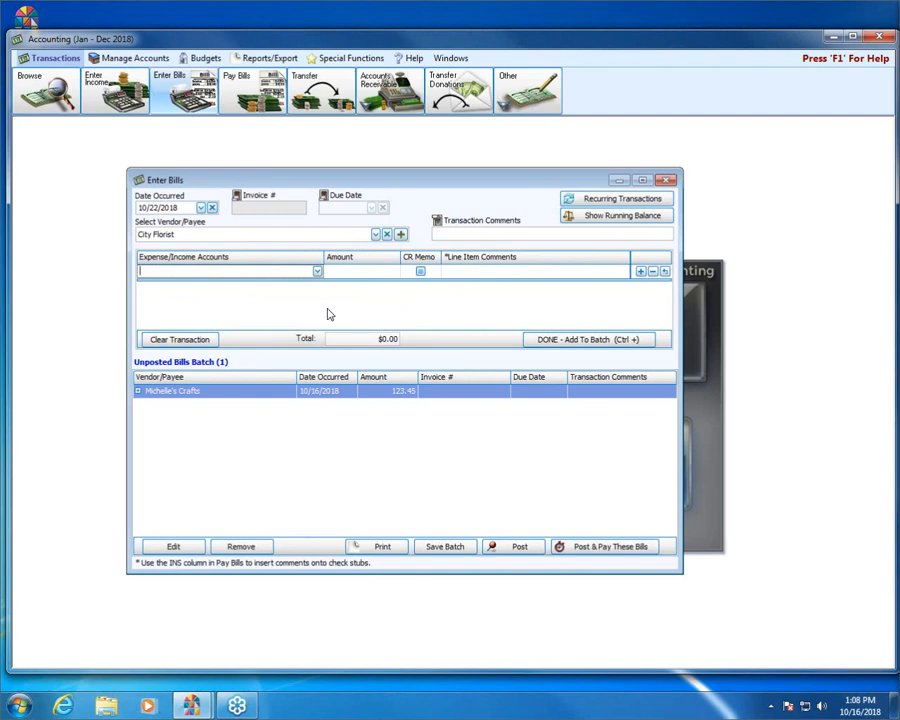
{"action": "type", "text": "Flower"}
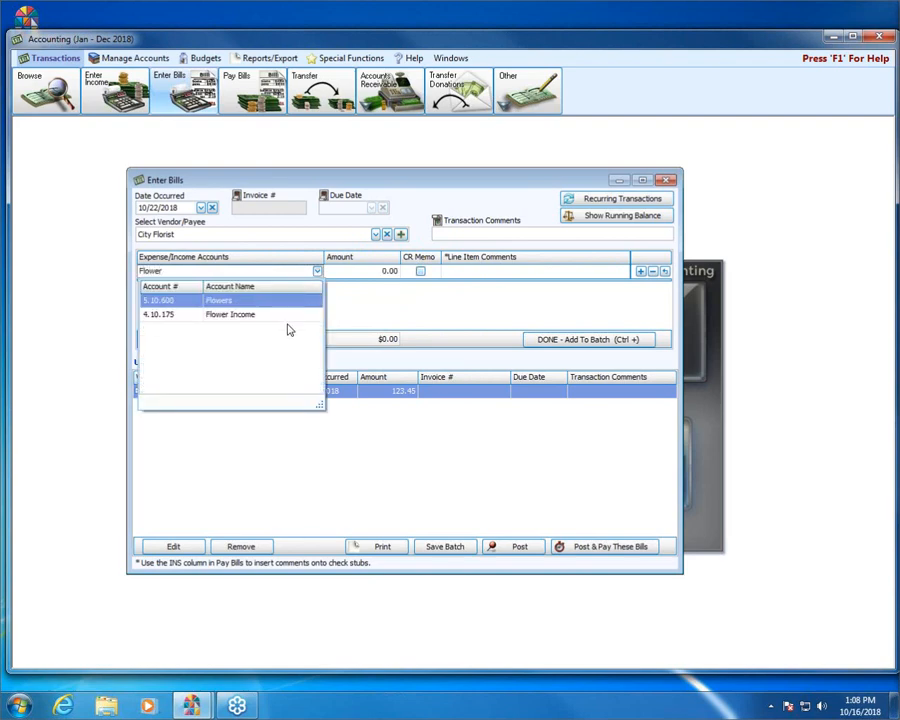
{"action": "left_click", "coordinate": [259, 302]}
{"action": "left_click", "coordinate": [393, 271]}
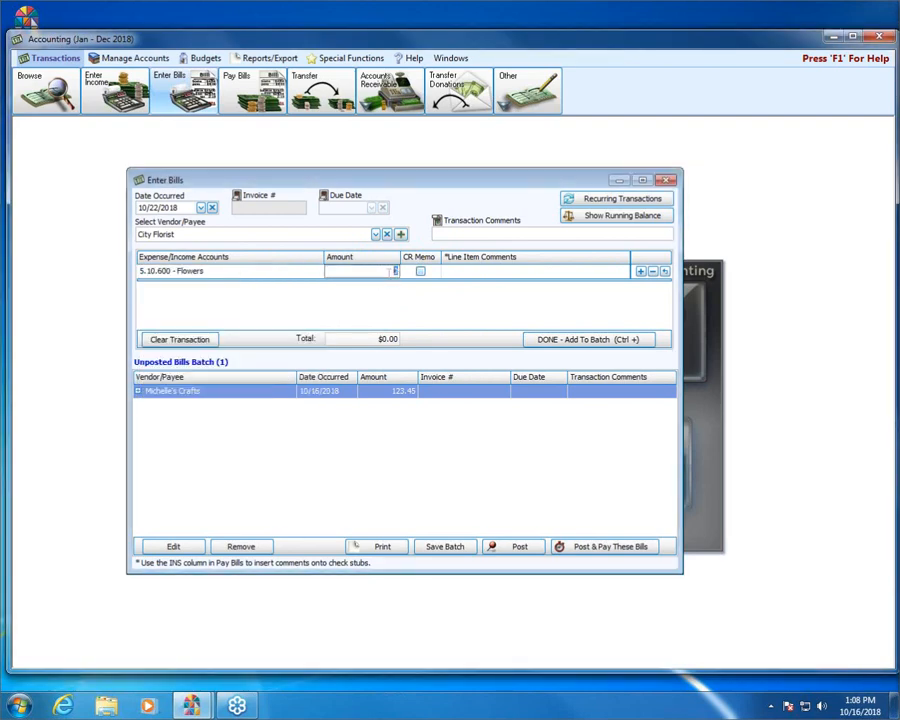
{"action": "type", "text": "345.67"}
- Enter a second detail line for 5.20.100 - Building Fund Expenses with an amount of 65.43 and add the bill to the batch
{"action": "left_click", "coordinate": [637, 272]}
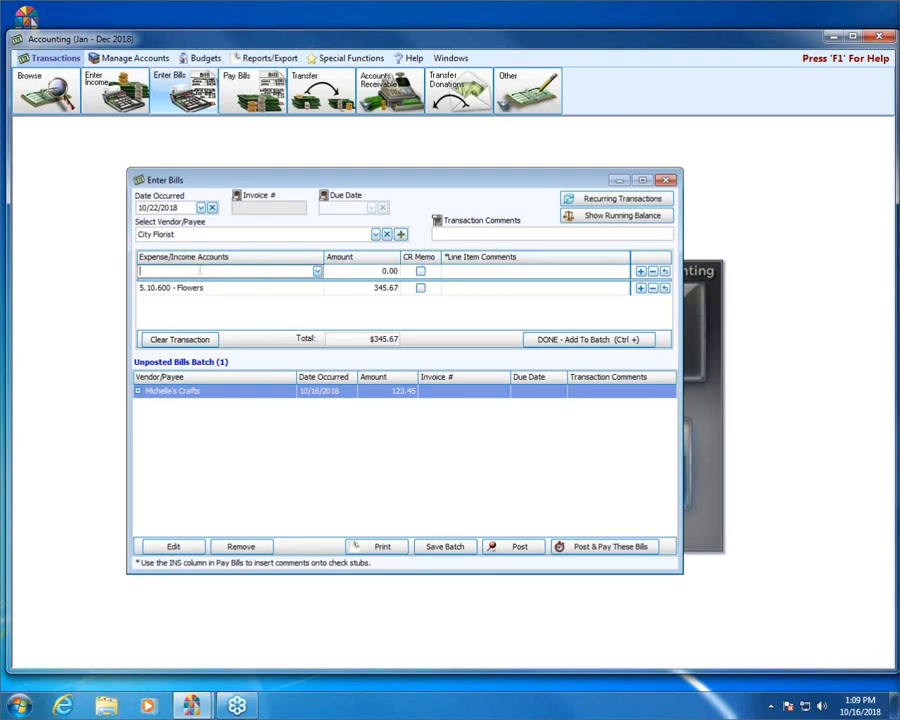
{"action": "left_click", "coordinate": [317, 271]}
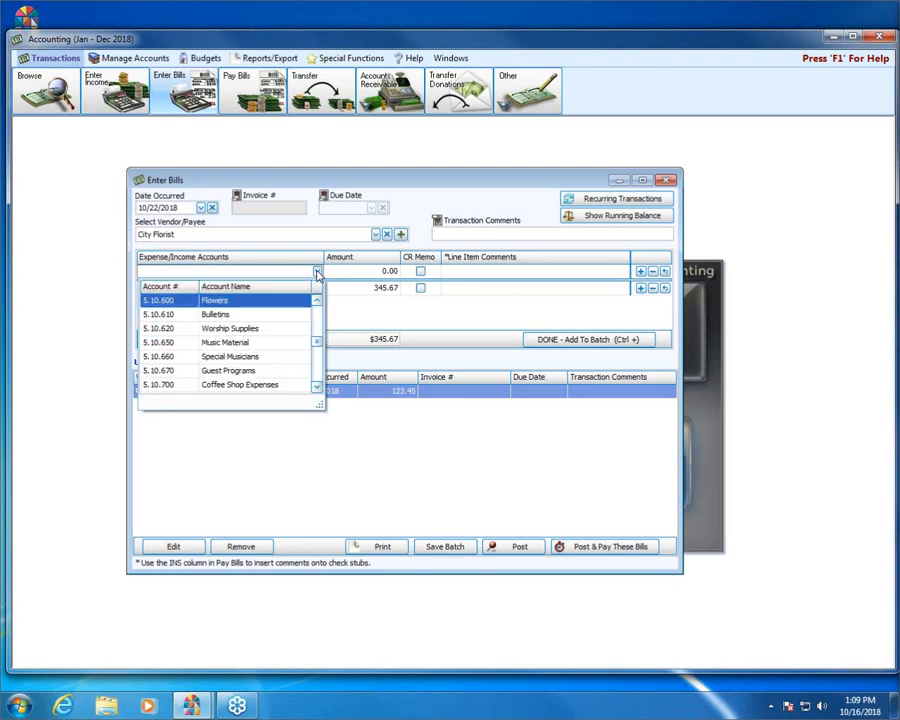
{"action": "type", "text": "build"}
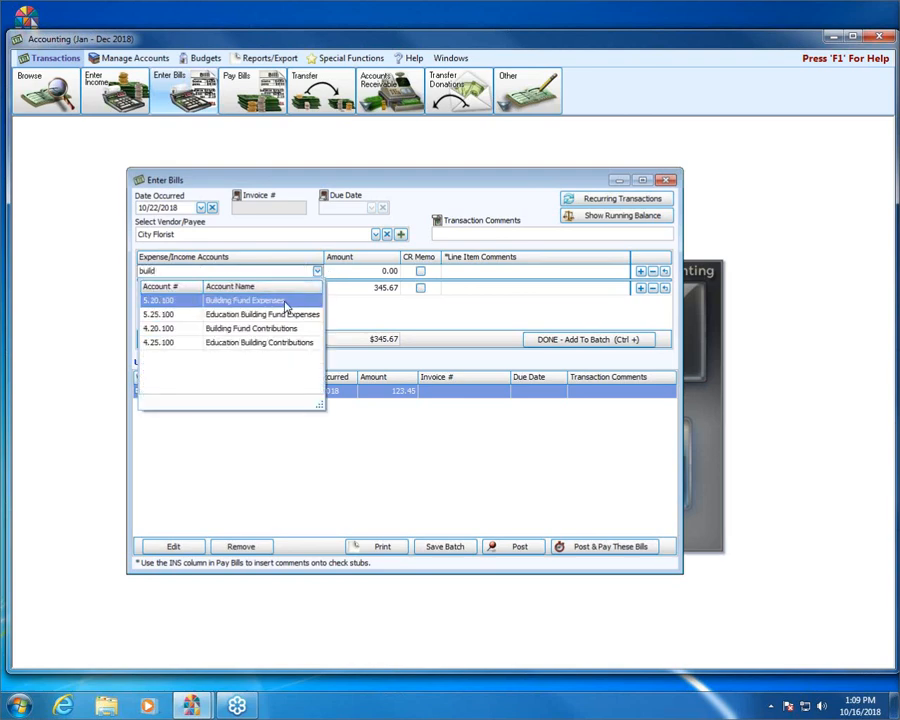
{"action": "left_click", "coordinate": [285, 304]}
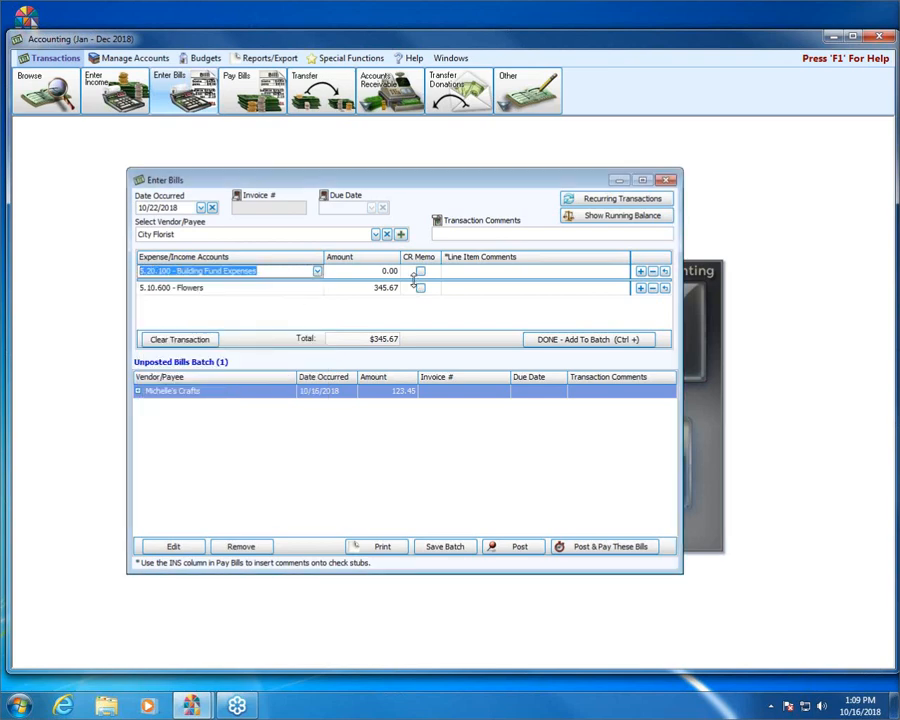
{"action": "left_click", "coordinate": [370, 272]}
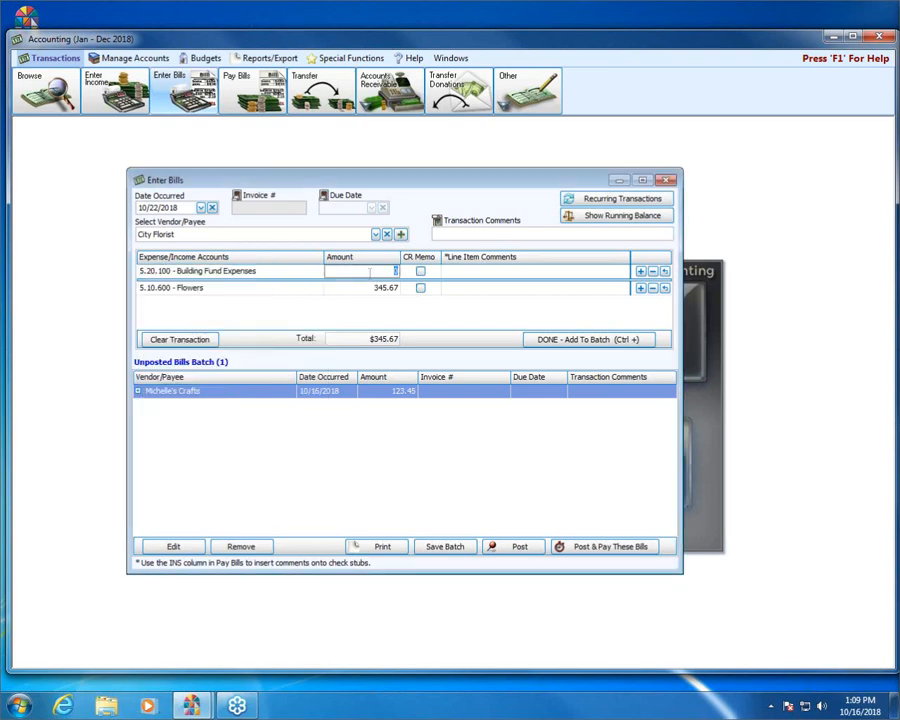
{"action": "type", "text": "65.43"}
{"action": "left_click", "coordinate": [565, 340]}
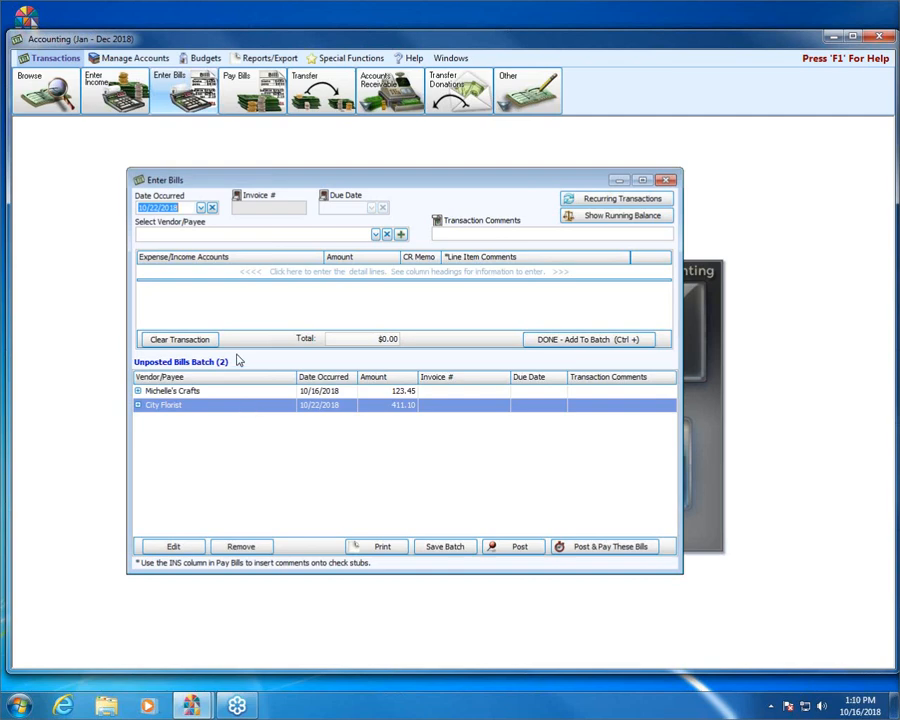
- Edit the City Florist bill to give its Flowers line the comment "Sunday Flowers" and return it to the batch
{"action": "left_click", "coordinate": [175, 546]}
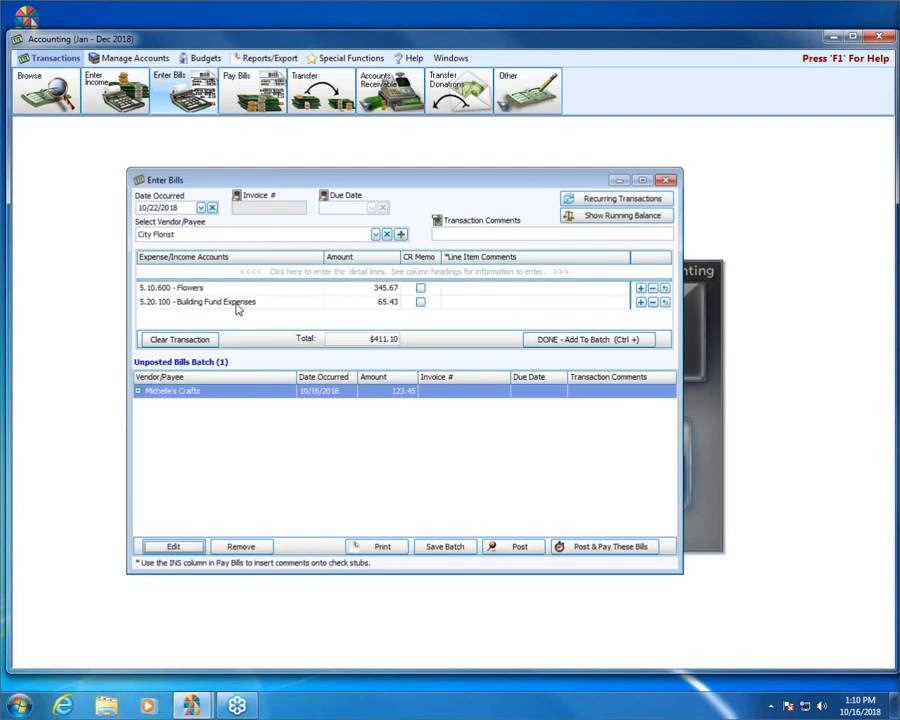
{"action": "left_click", "coordinate": [470, 288]}
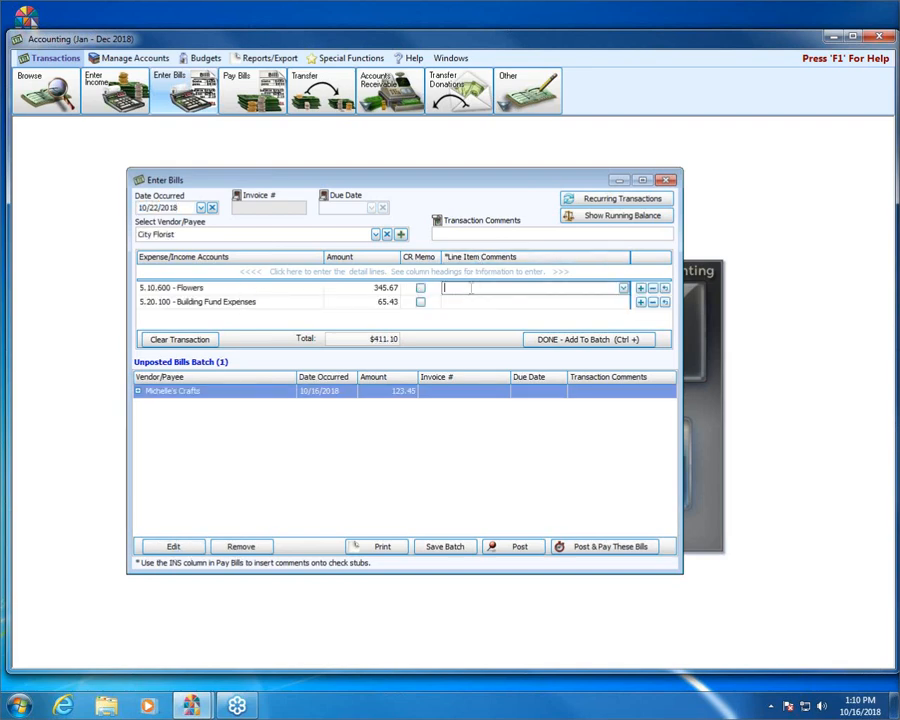
{"action": "type", "text": "Sunday Flowers"}
{"action": "left_click", "coordinate": [573, 340]}
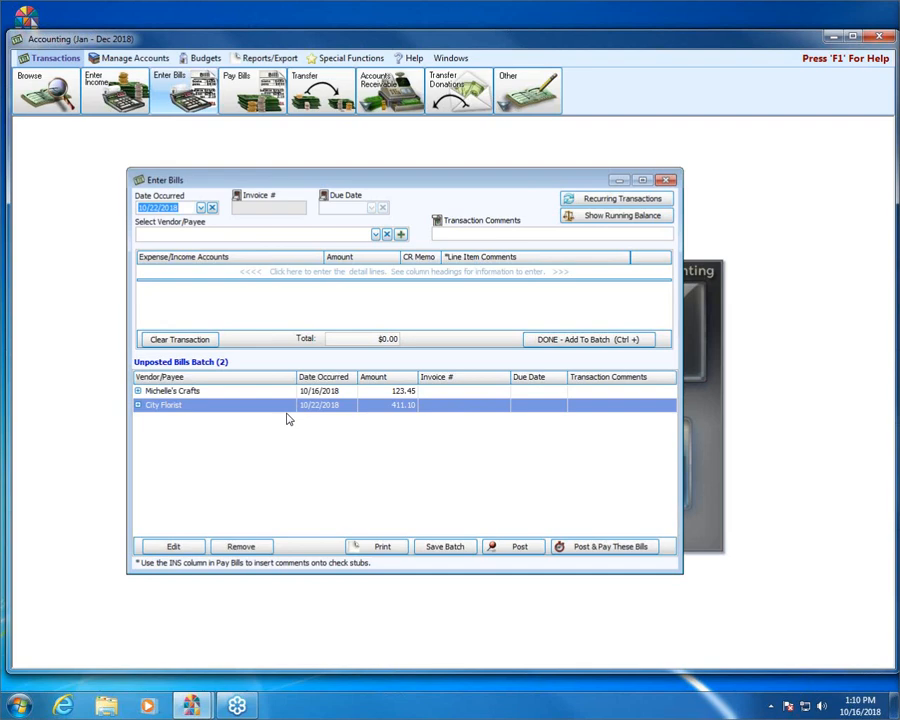
- Select the Michelle's Crafts bill and save the unposted bills batch
{"action": "left_click", "coordinate": [220, 394]}
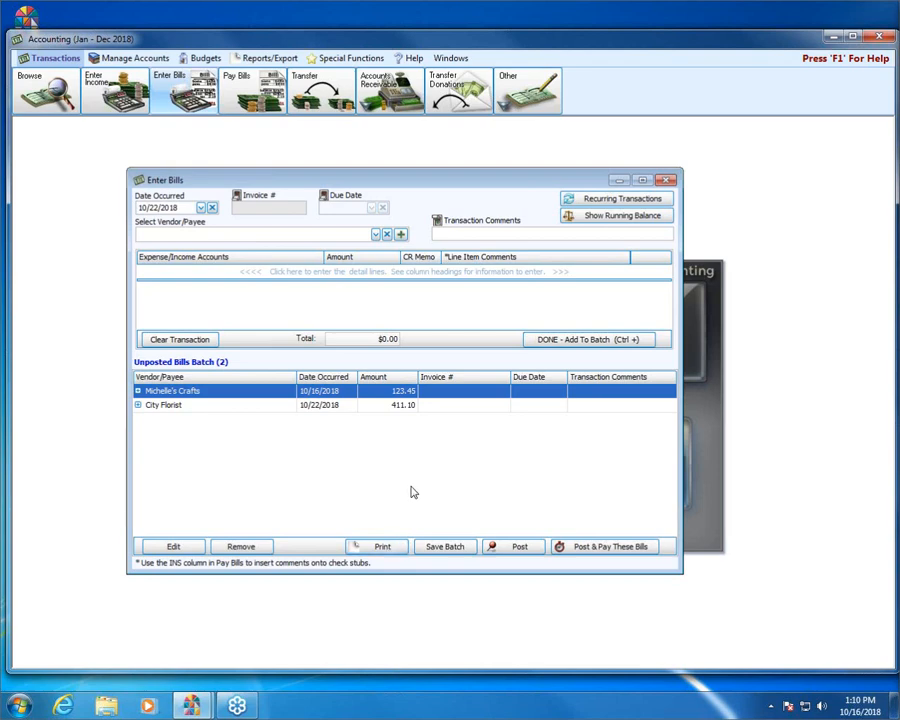
{"action": "left_click", "coordinate": [447, 547]}
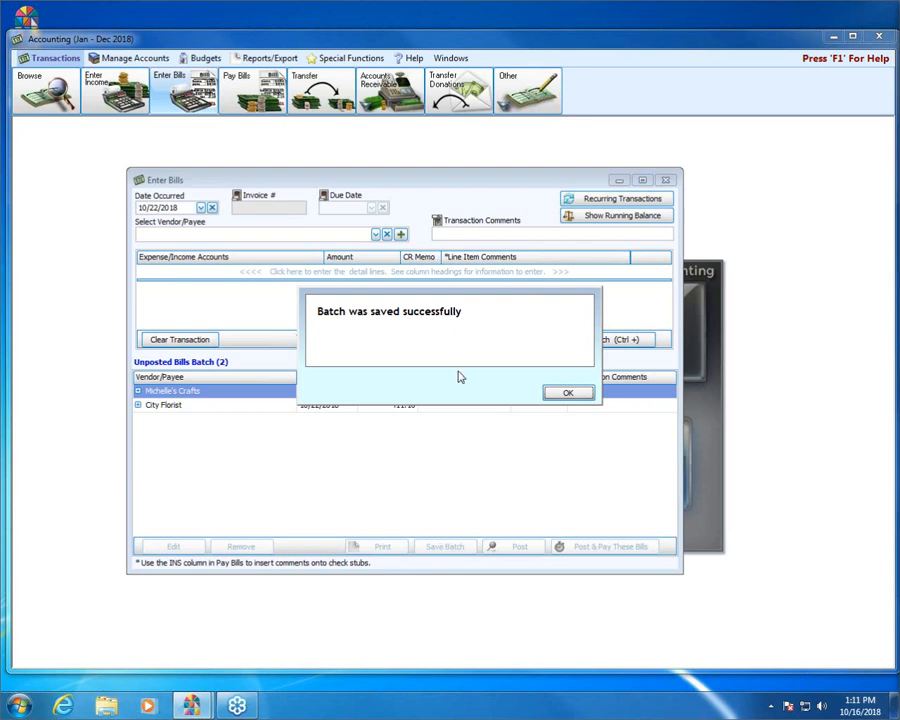
{"action": "left_click", "coordinate": [567, 394]}
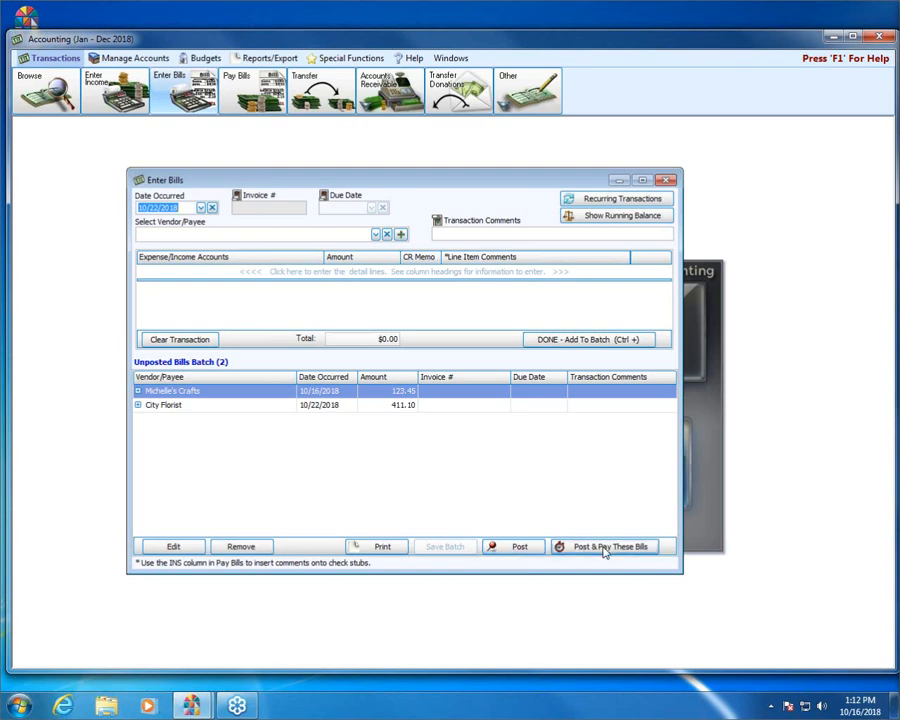
- Post the bills batch without printing it and close the bill entry window
{"action": "left_click", "coordinate": [528, 548]}
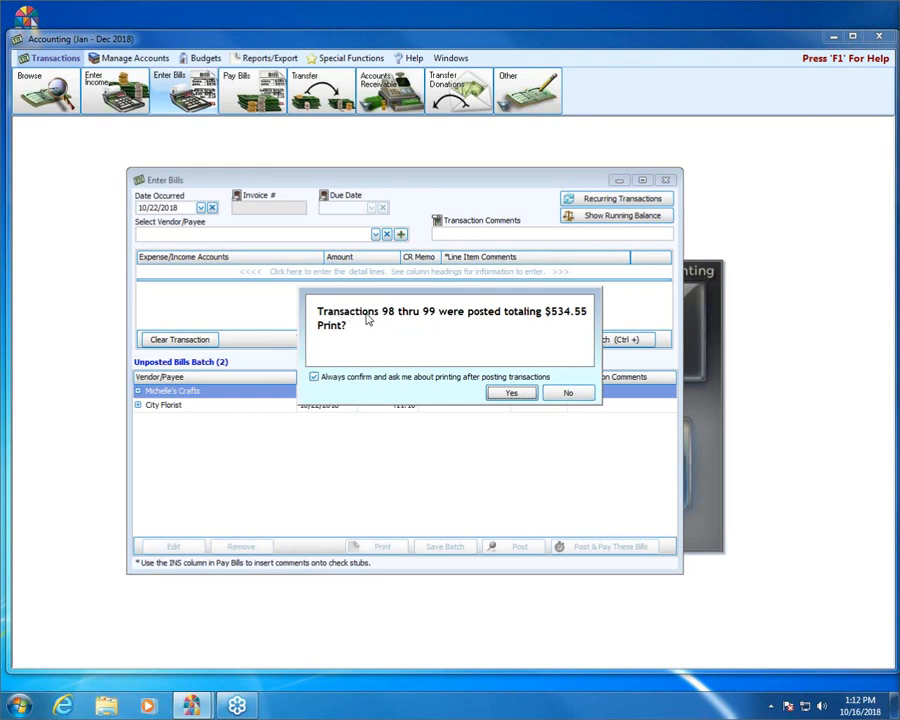
{"action": "left_click", "coordinate": [567, 394]}
{"action": "left_click", "coordinate": [567, 393]}
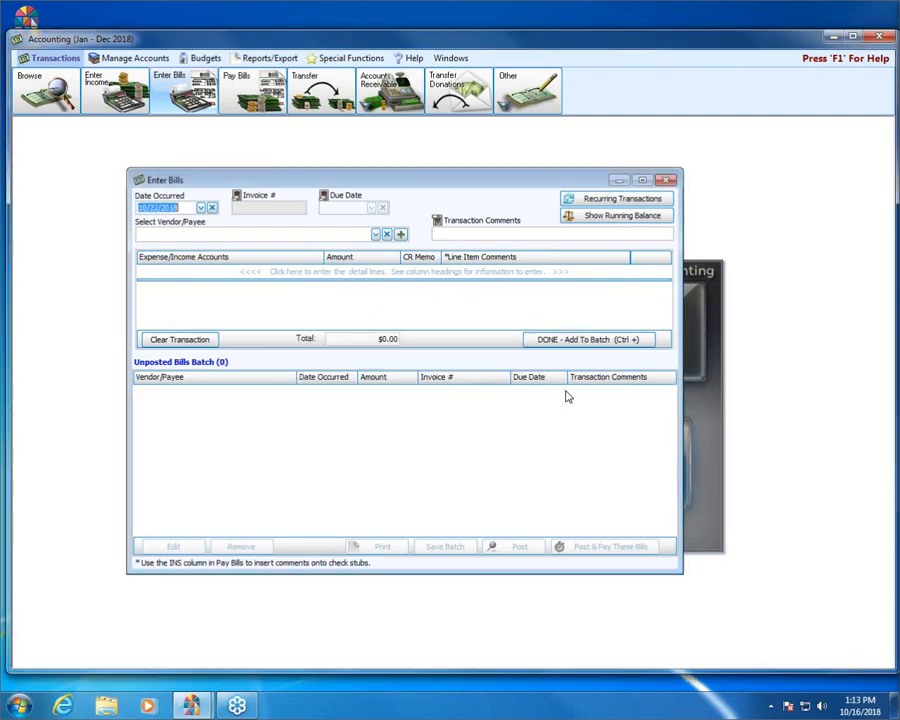
{"action": "left_click", "coordinate": [667, 181]}
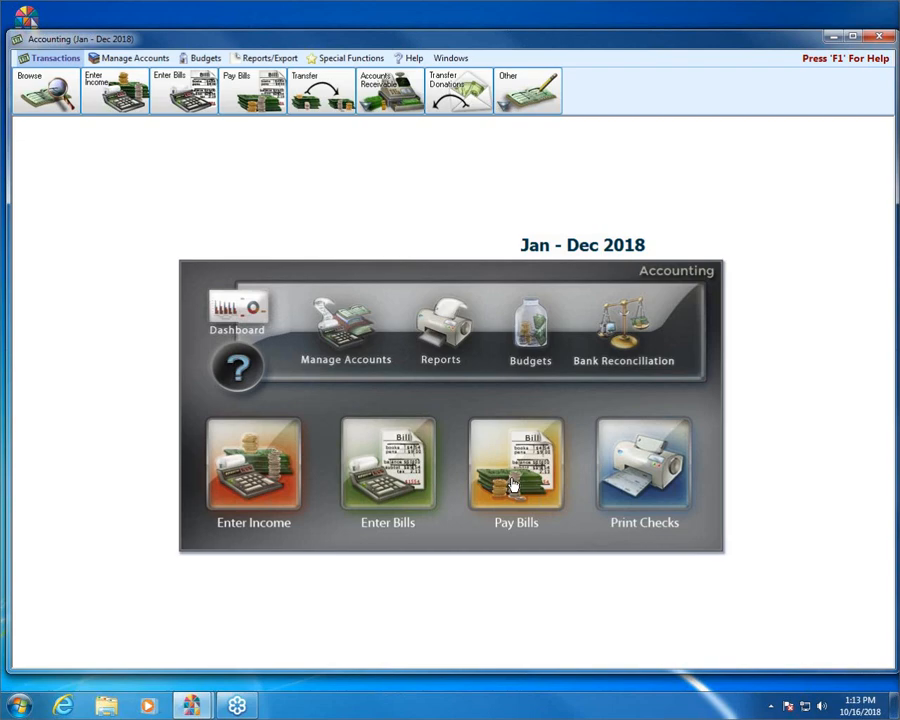
- Open Pay Bills and look at the list of vendors/payees with their balances
{"action": "left_click", "coordinate": [512, 485]}
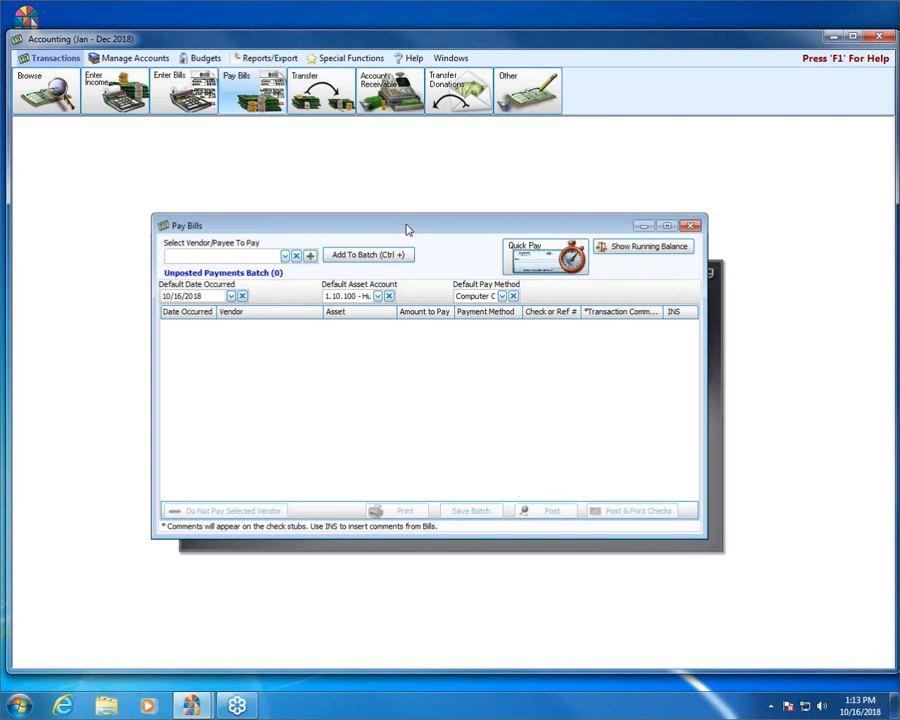
{"action": "left_click", "coordinate": [285, 256]}
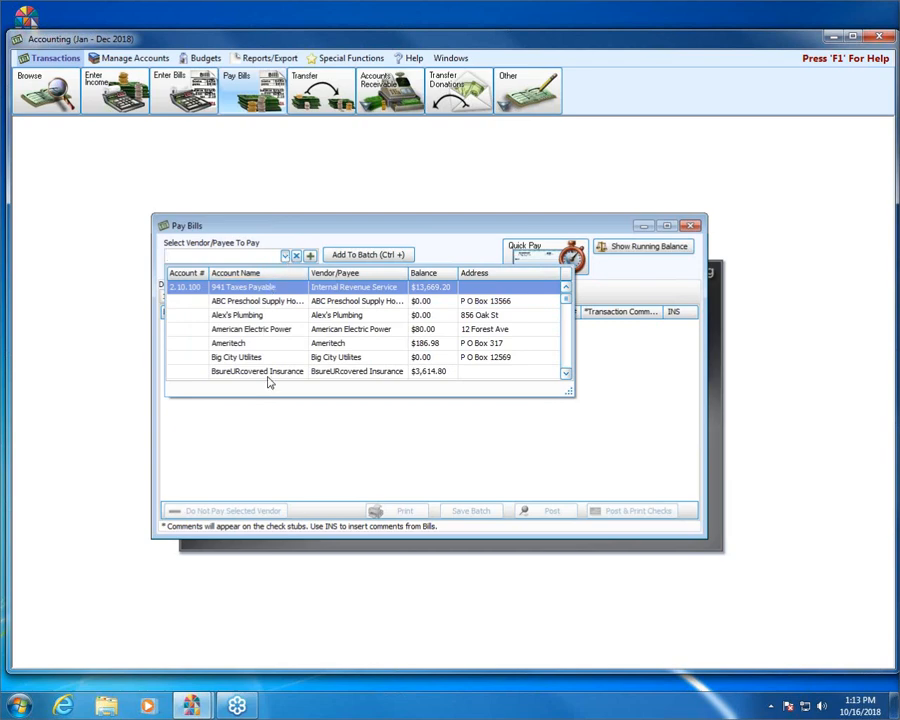
{"action": "left_click", "coordinate": [260, 233]}
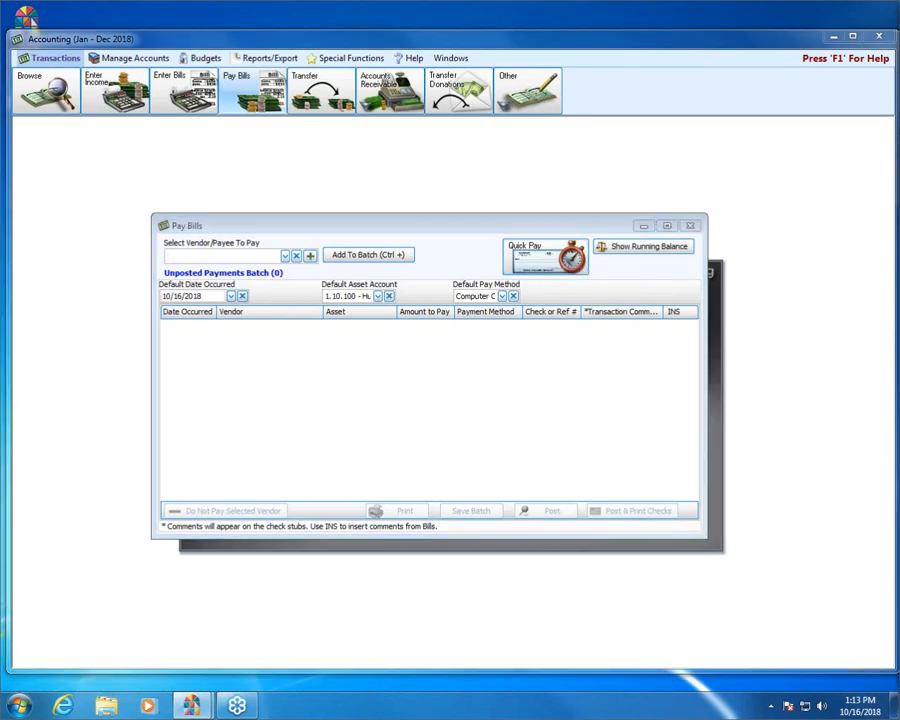
{"action": "mouse_move", "coordinate": [520, 210]}
{"action": "left_mouse_down"}
{"action": "mouse_move", "coordinate": [609, 213]}
{"action": "mouse_move", "coordinate": [563, 302]}
{"action": "mouse_move", "coordinate": [488, 221]}
{"action": "mouse_move", "coordinate": [522, 212]}
{"action": "left_mouse_up"}
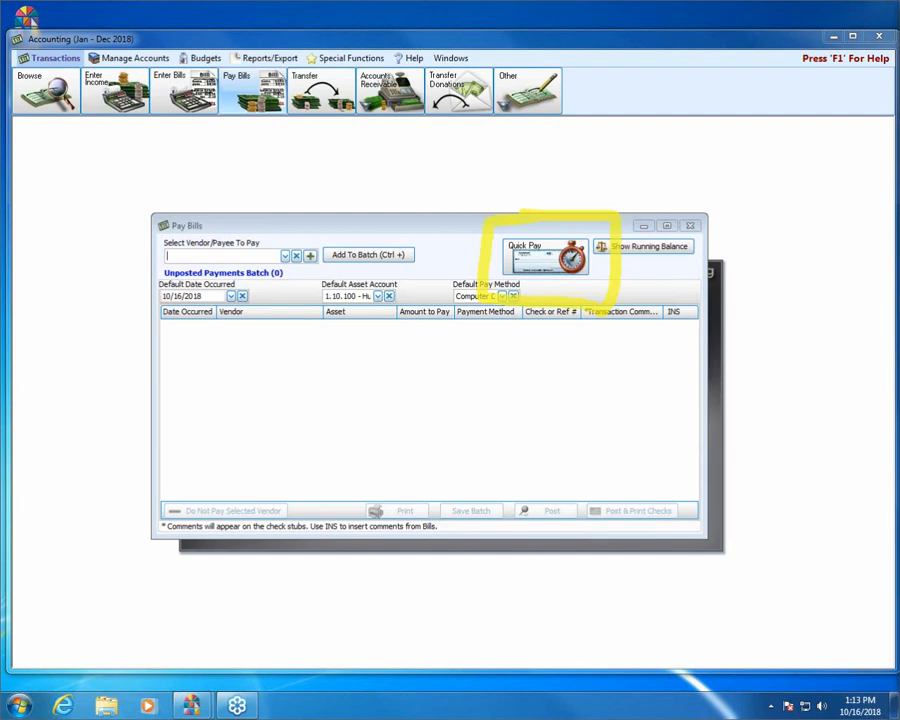
{"action": "key", "text": "Escape"}
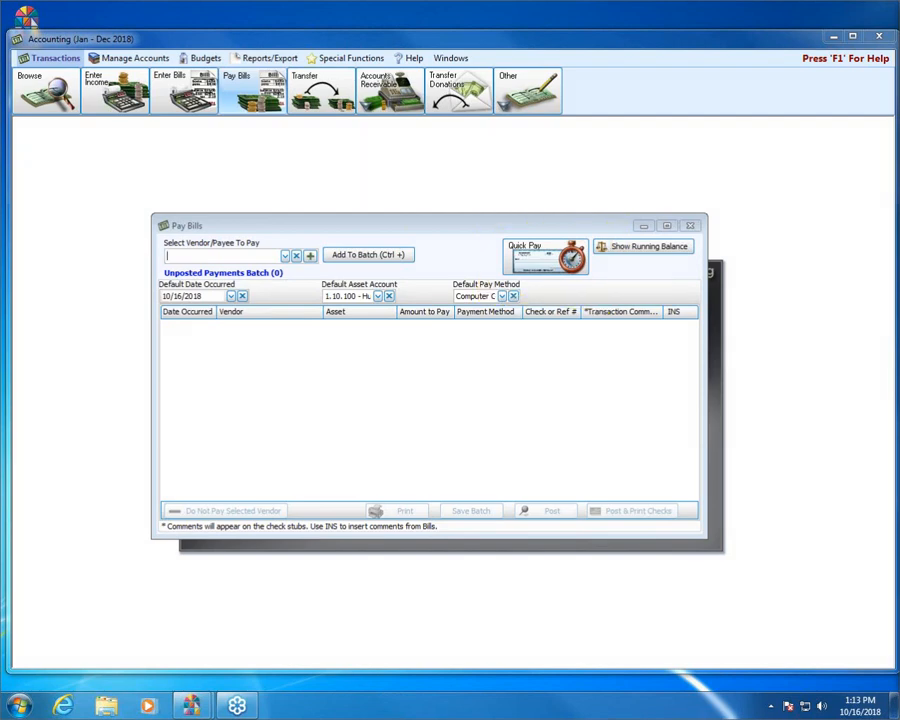
- Review the outstanding bills through Quick Pay and leave the list without creating payments
{"action": "left_click", "coordinate": [556, 259]}
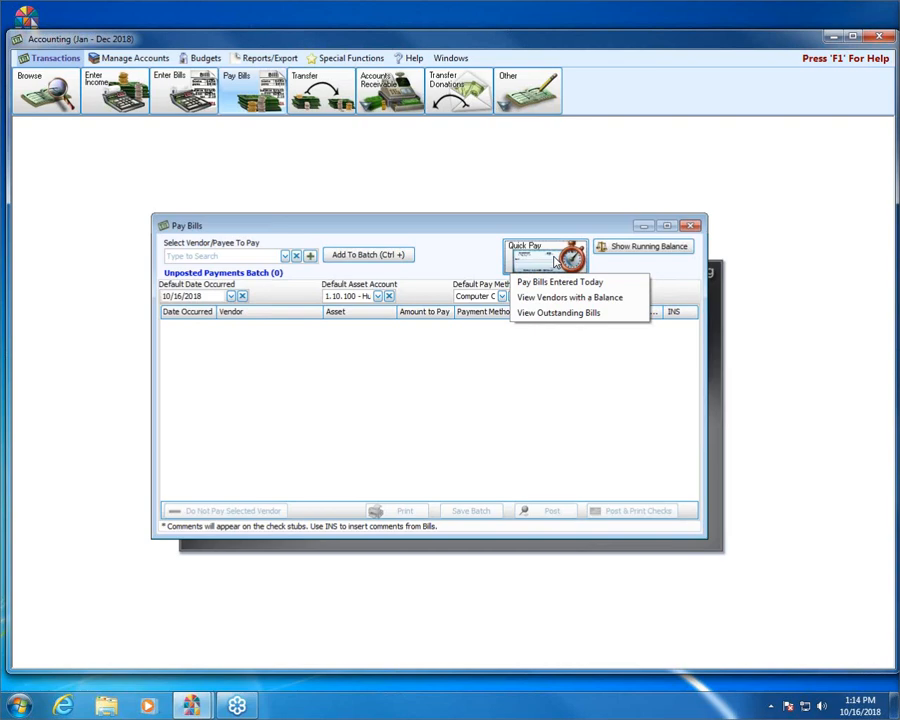
{"action": "left_click", "coordinate": [549, 313]}
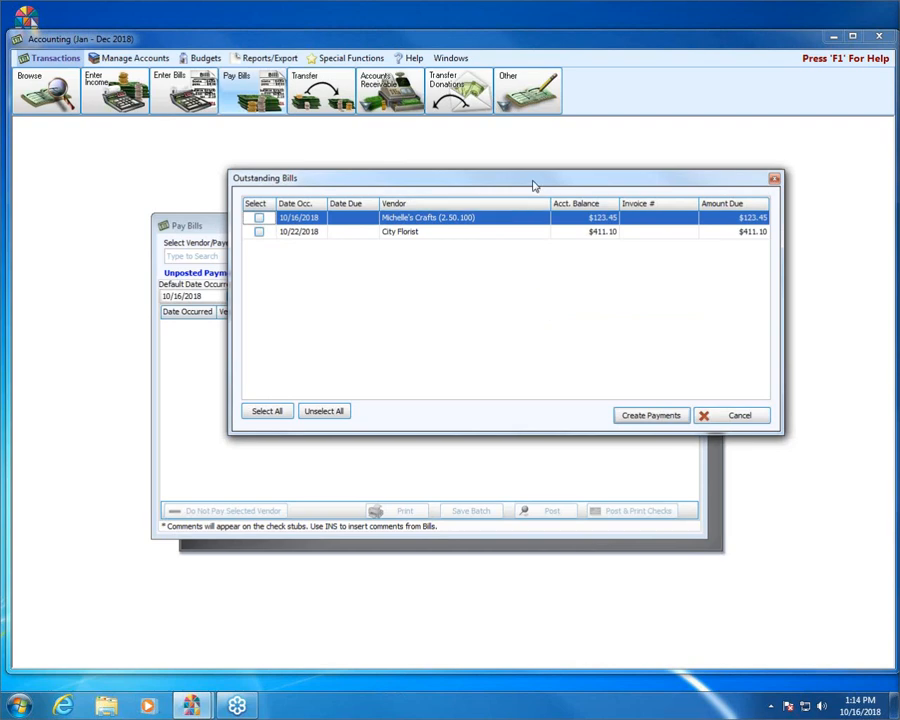
{"action": "left_click", "coordinate": [731, 422]}
- Fill the payments batch with the bills entered today using Quick Pay and exclude Michelle's Crafts from payment
{"action": "left_click", "coordinate": [566, 262]}
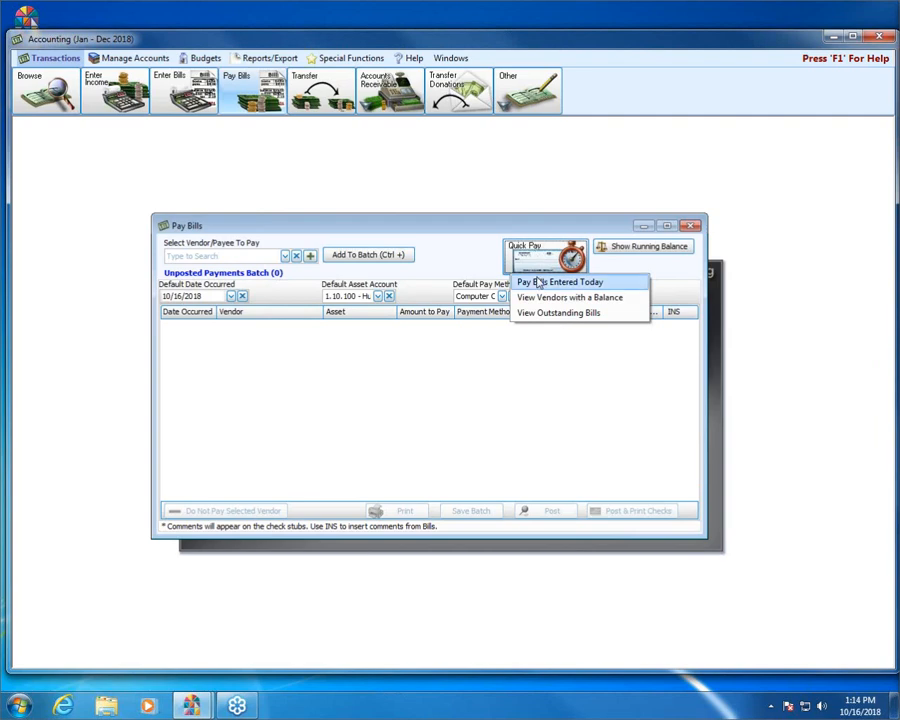
{"action": "left_click", "coordinate": [539, 285]}
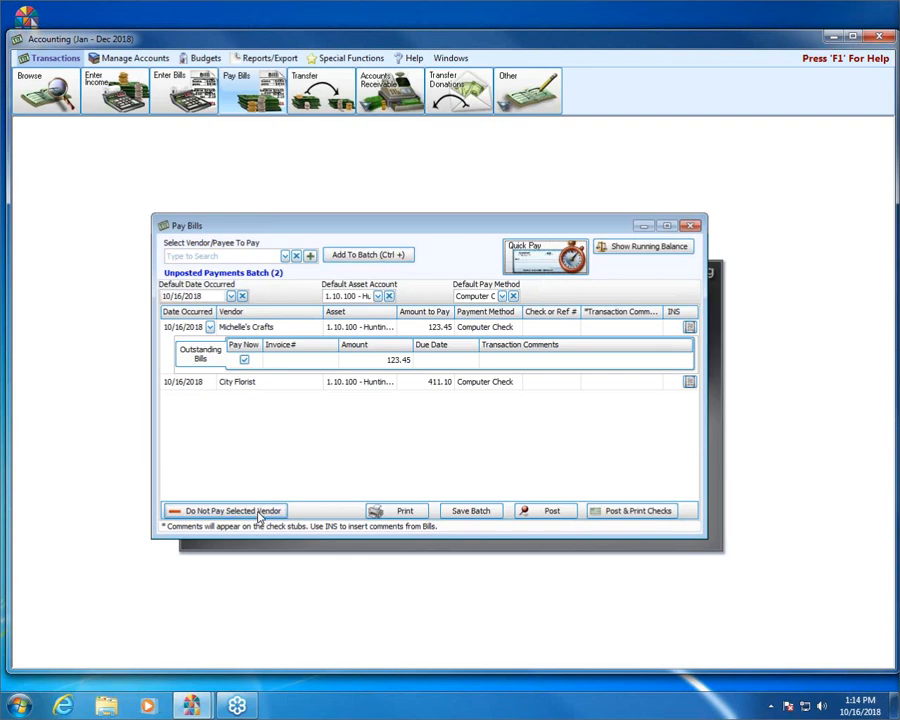
{"action": "left_click", "coordinate": [270, 328]}
{"action": "left_click", "coordinate": [256, 510]}
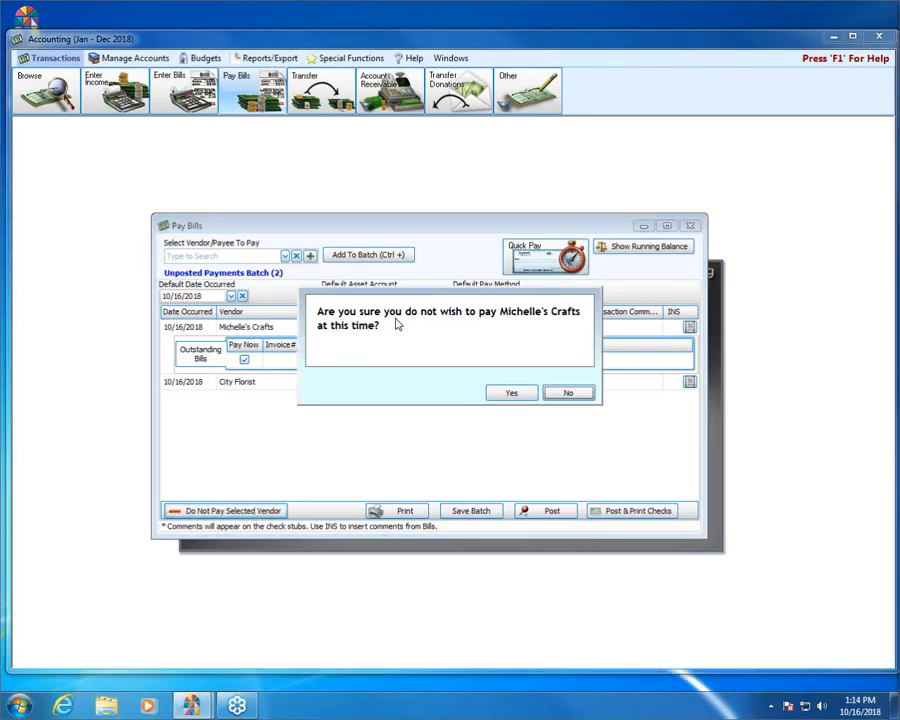
{"action": "left_click", "coordinate": [512, 393]}
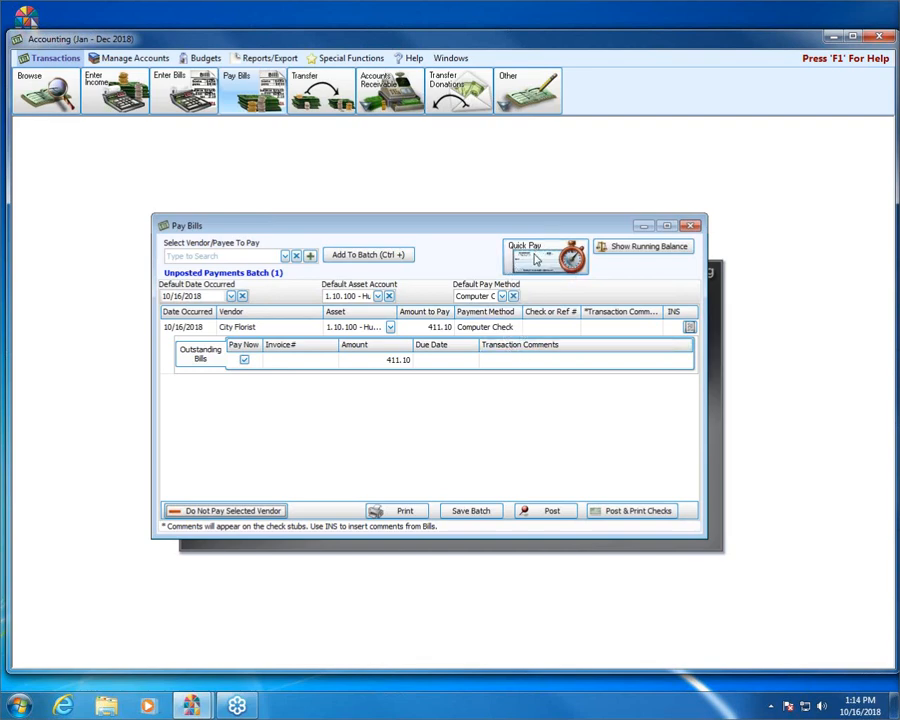
- Review the vendors with a balance through Quick Pay, checking the account numbers beside vendor names, and leave without creating payments
{"action": "left_click", "coordinate": [515, 262]}
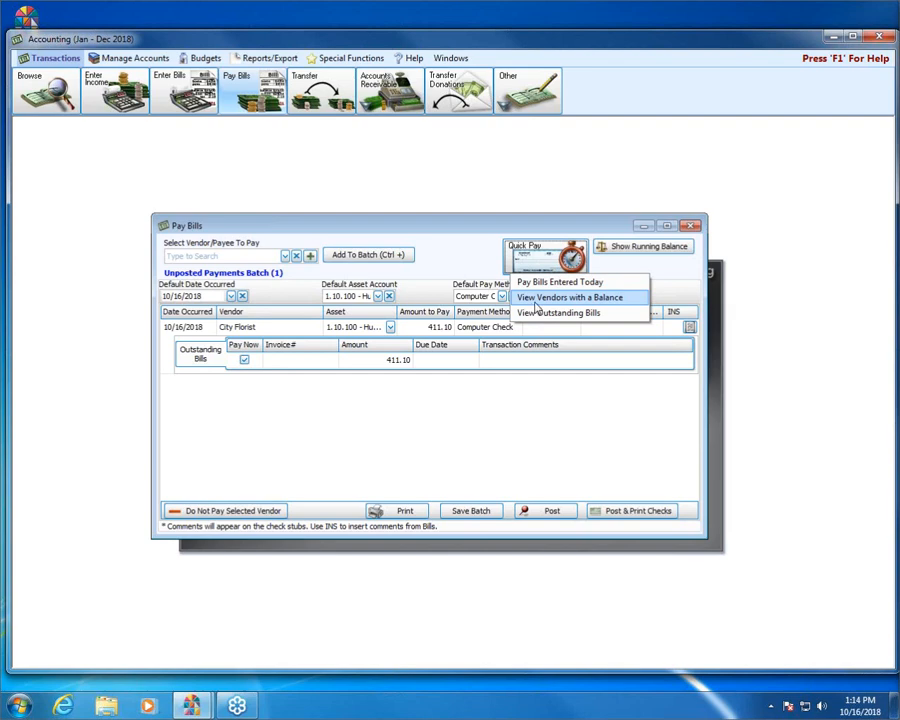
{"action": "left_click", "coordinate": [535, 300]}
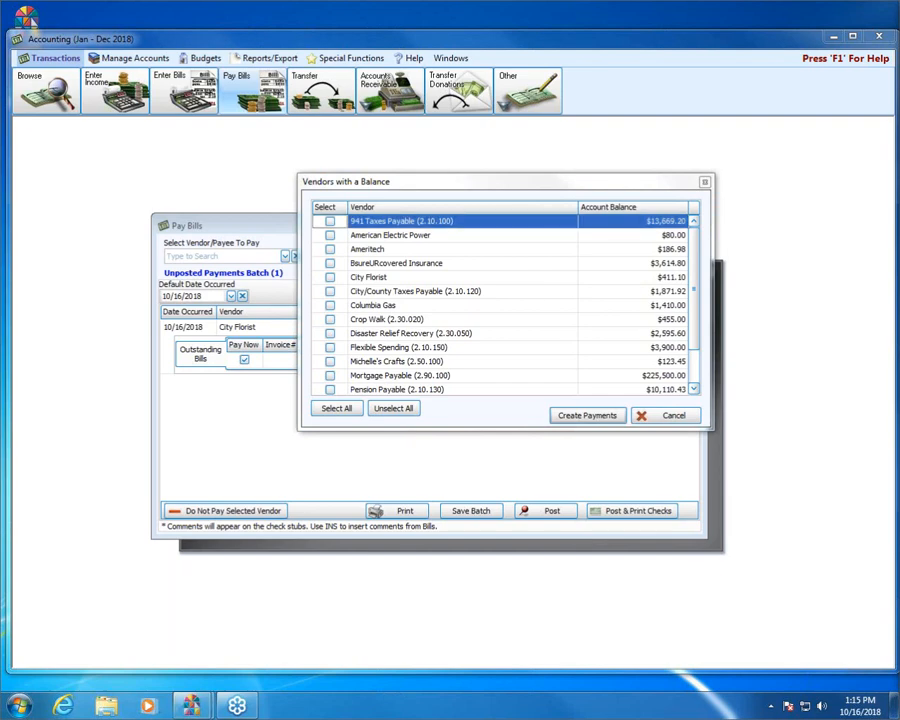
{"action": "left_click_drag", "start_coordinate": [420, 221], "coordinate": [480, 221]}
{"action": "left_click_drag", "start_coordinate": [445, 291], "coordinate": [481, 291]}
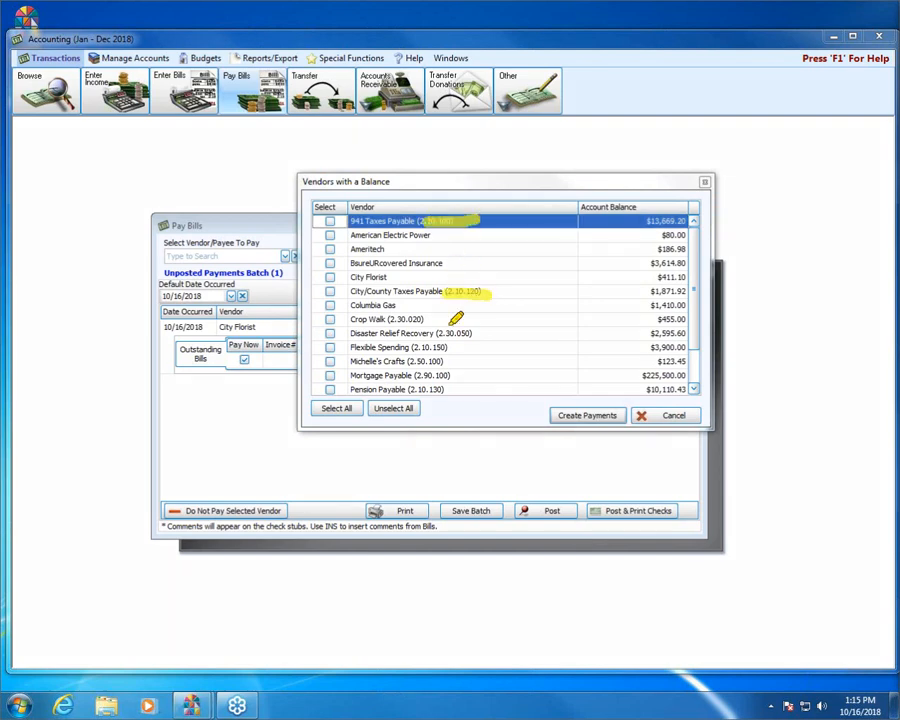
{"action": "left_click_drag", "start_coordinate": [438, 333], "coordinate": [487, 333]}
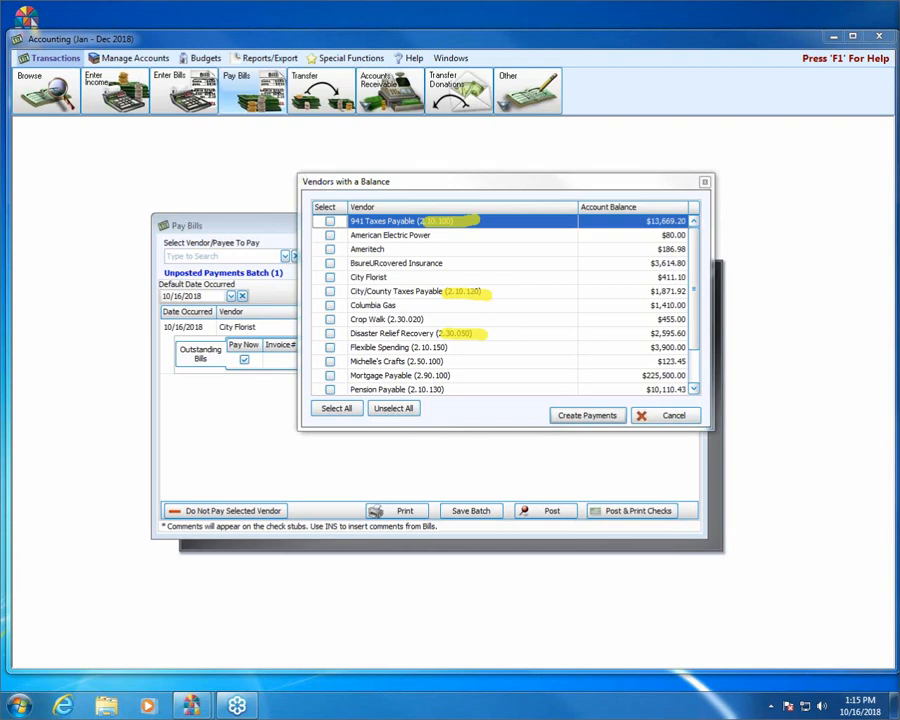
{"action": "key", "text": "Escape"}
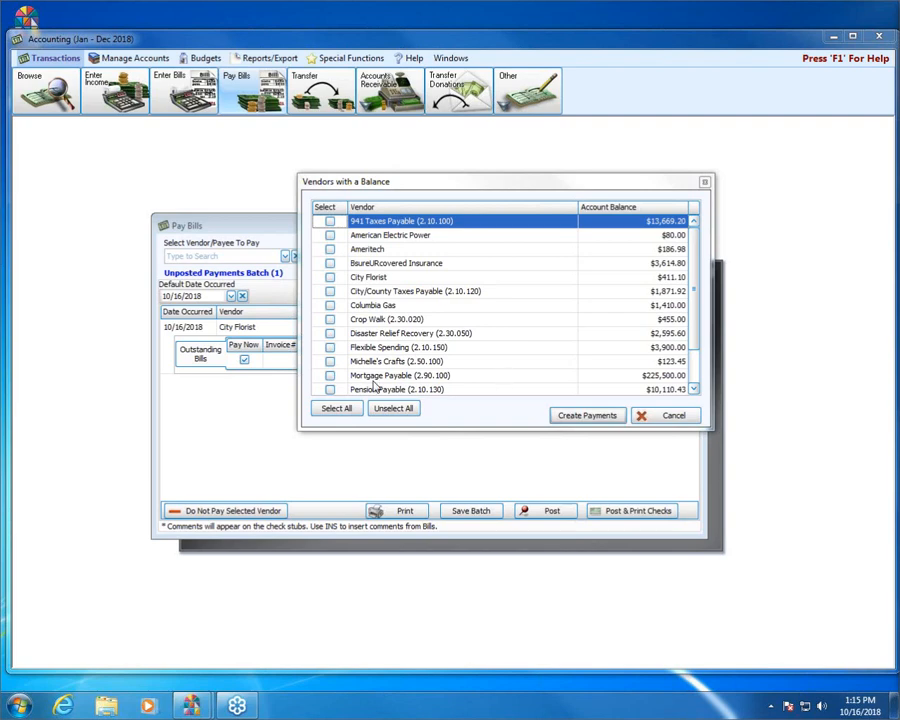
{"action": "left_click", "coordinate": [436, 222]}
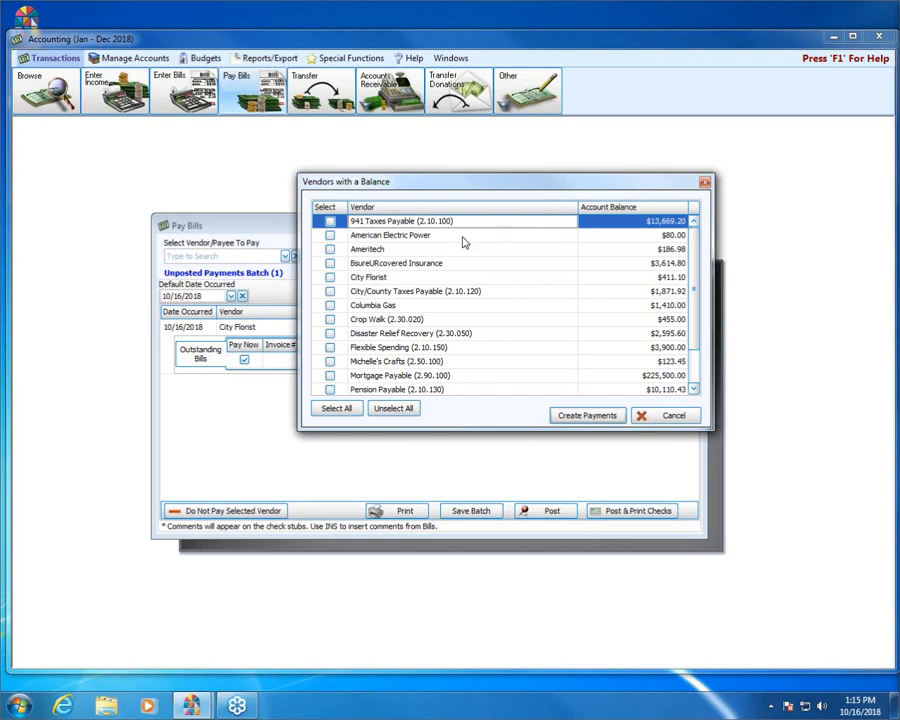
{"action": "left_click", "coordinate": [665, 415]}
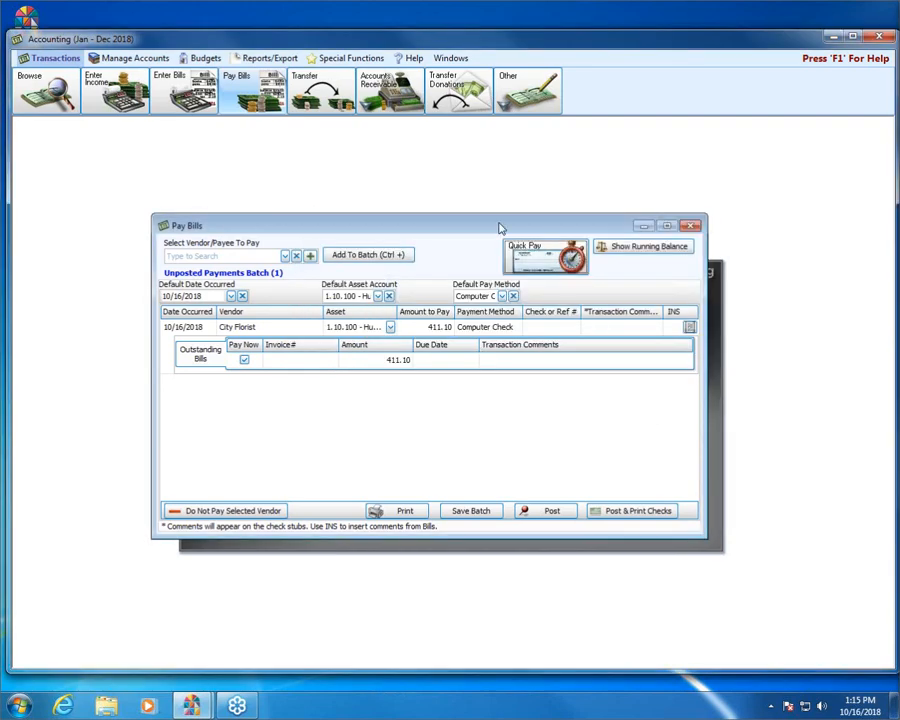
- Add the outstanding Michelle's Crafts bill to the payments batch through Quick Pay
{"action": "left_click", "coordinate": [530, 255]}
{"action": "left_click", "coordinate": [544, 311]}
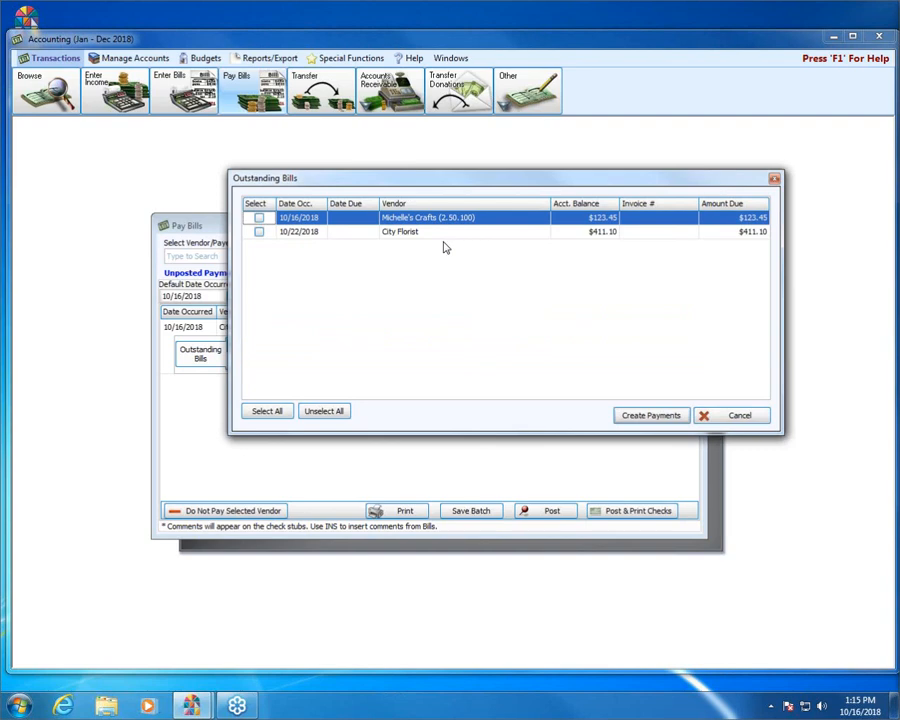
{"action": "left_click", "coordinate": [259, 217]}
{"action": "left_click", "coordinate": [668, 415]}
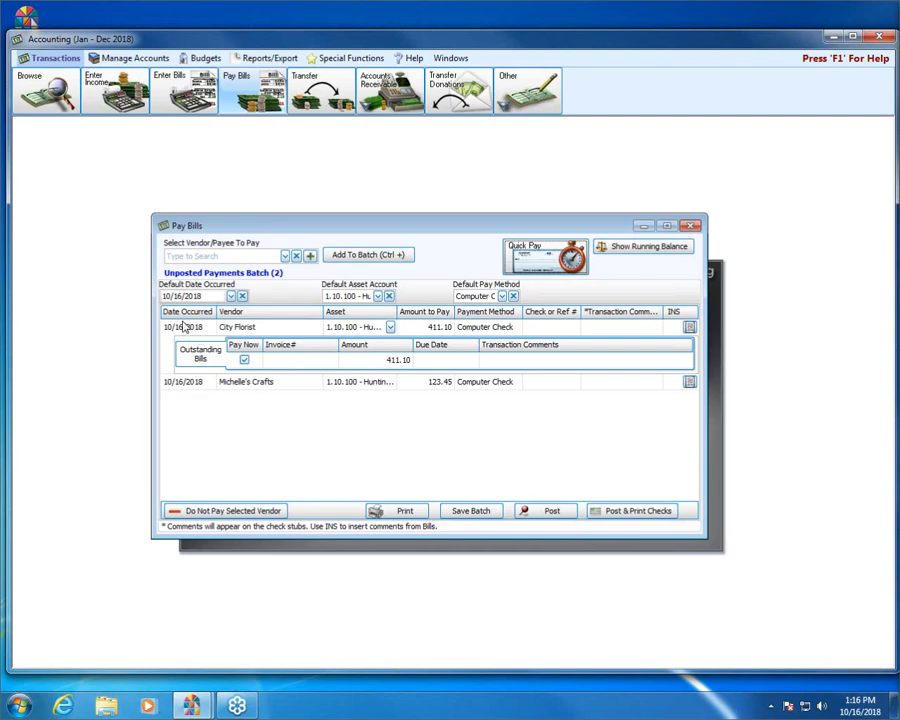
- Set the batch's default date occurred to 10/22/2018, then return it to 10/16/2018
{"action": "left_click", "coordinate": [231, 297]}
{"action": "left_click", "coordinate": [197, 410]}
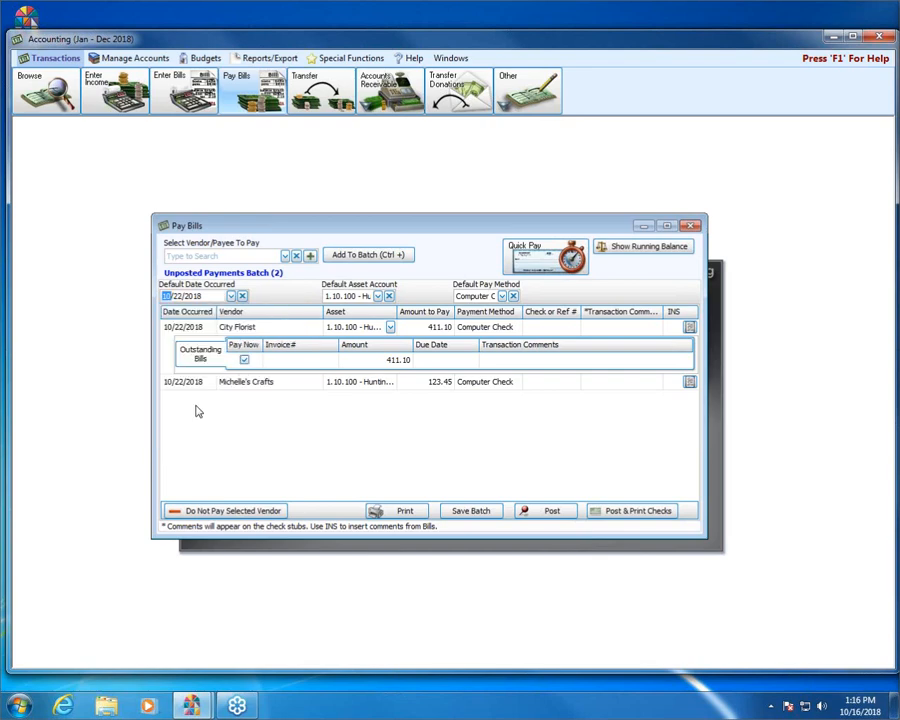
{"action": "left_click", "coordinate": [231, 296]}
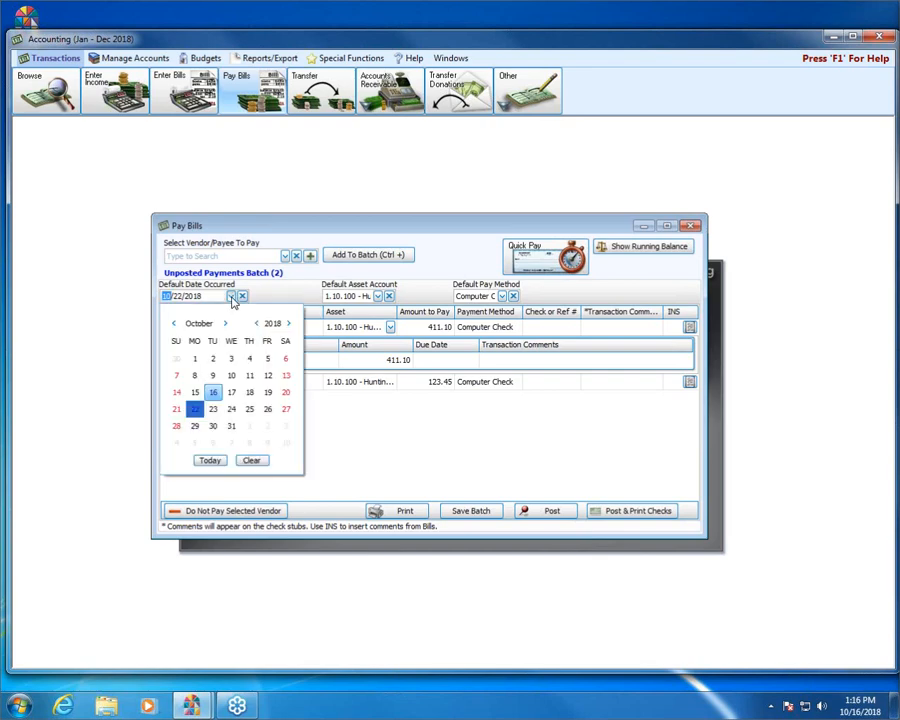
{"action": "left_click", "coordinate": [213, 394]}
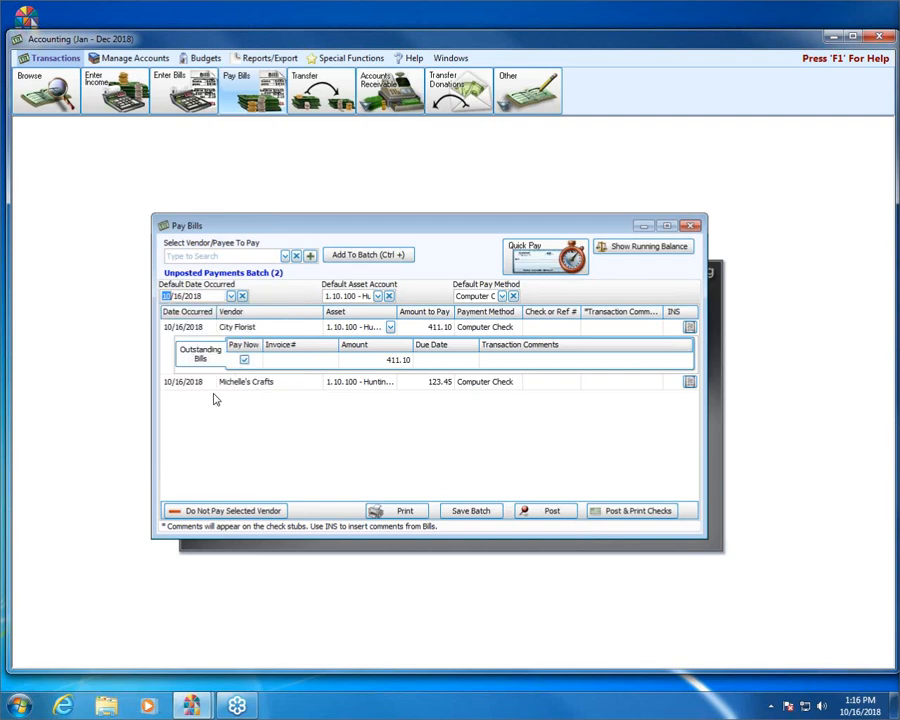
- Set the date occurred of only the City Florist payment to 10/22/2018
{"action": "left_click", "coordinate": [195, 385]}
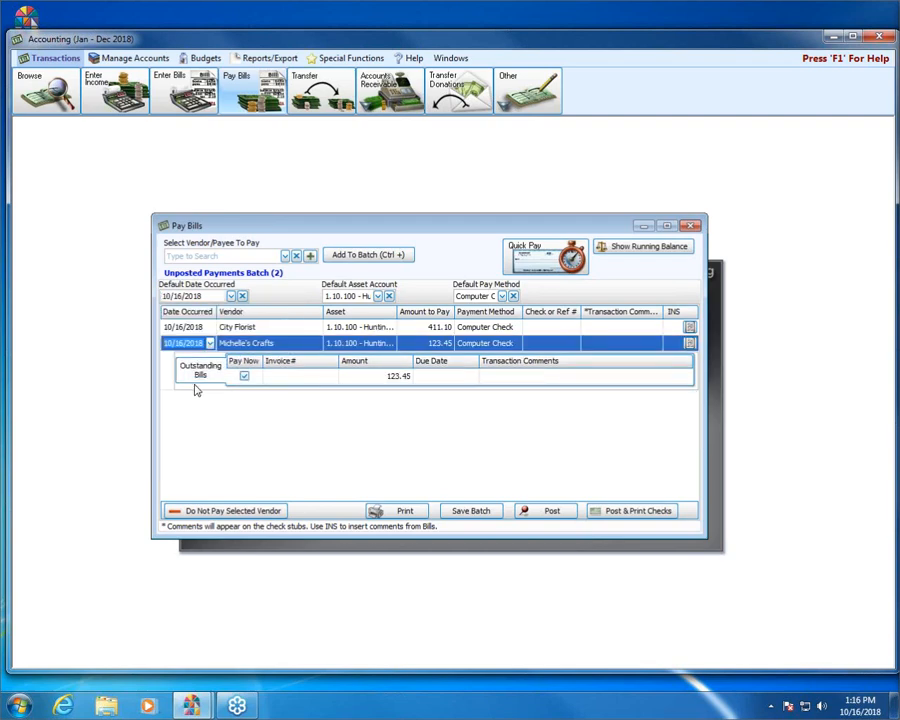
{"action": "left_click", "coordinate": [192, 328]}
{"action": "left_click", "coordinate": [210, 327]}
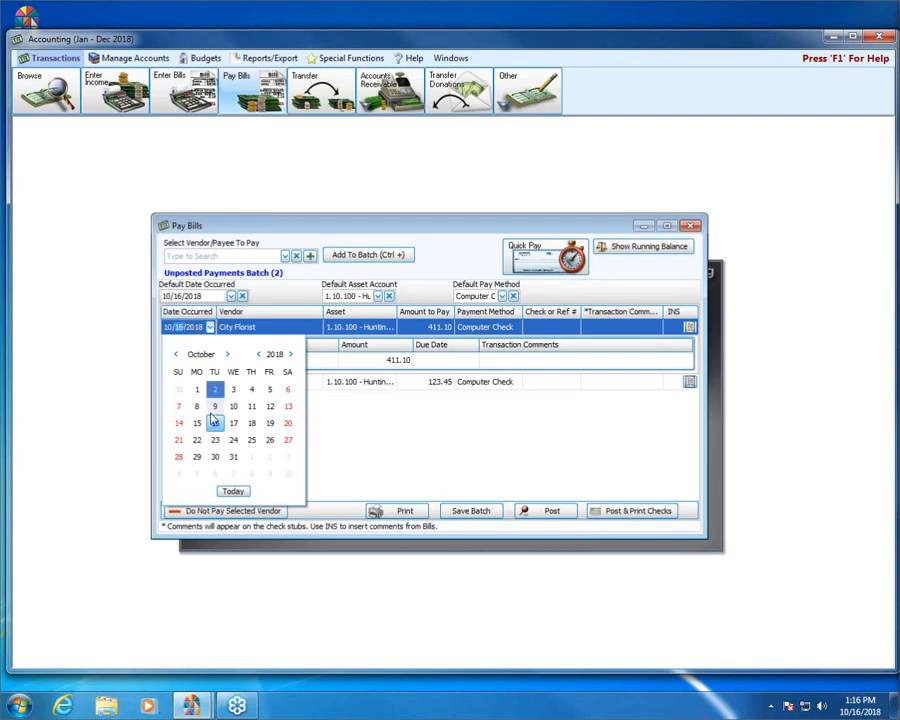
{"action": "left_click", "coordinate": [197, 440]}
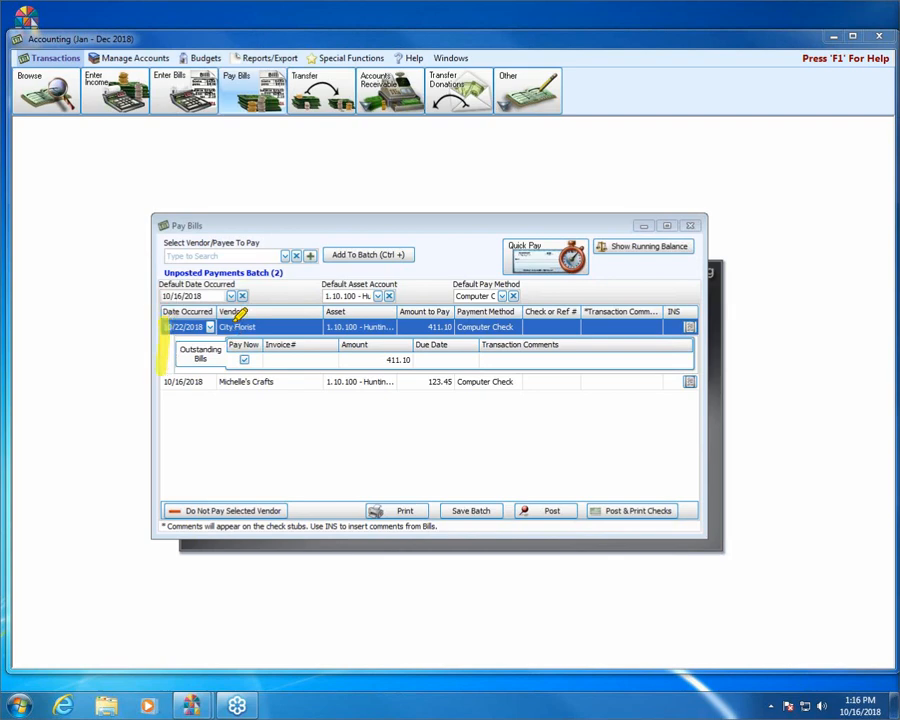
{"action": "left_click_drag", "start_coordinate": [229, 328], "coordinate": [229, 413]}
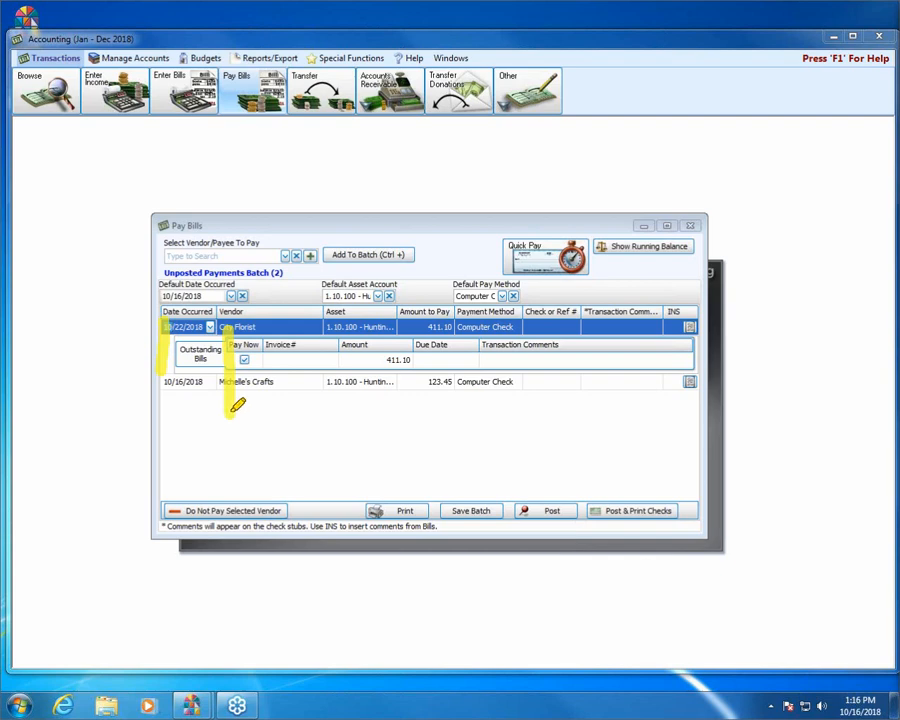
{"action": "left_click_drag", "start_coordinate": [338, 308], "coordinate": [338, 384]}
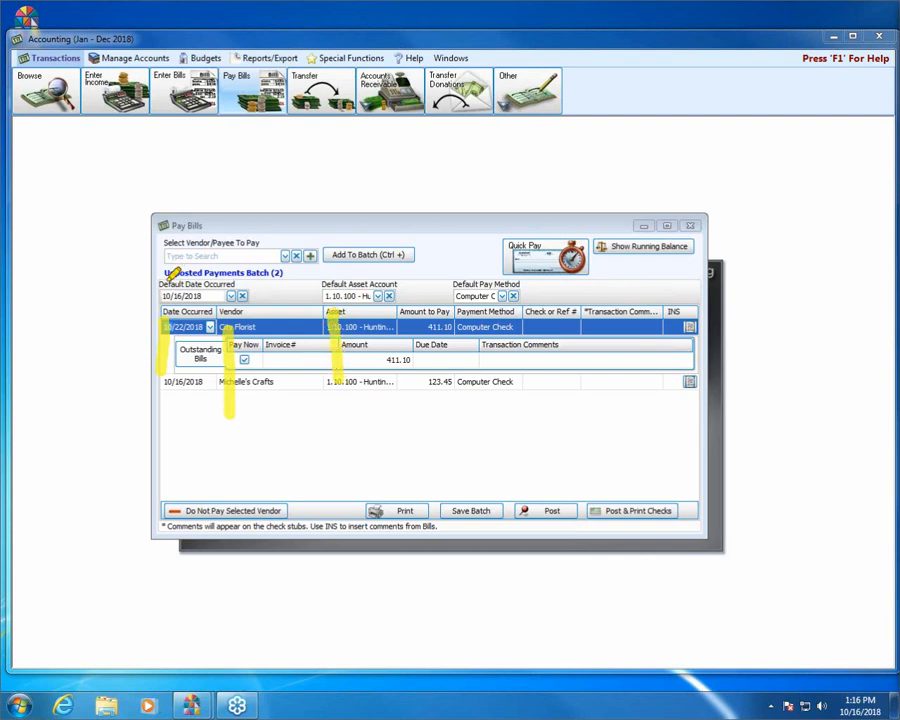
{"action": "left_click_drag", "start_coordinate": [160, 285], "coordinate": [232, 280]}
{"action": "left_click_drag", "start_coordinate": [305, 284], "coordinate": [532, 284]}
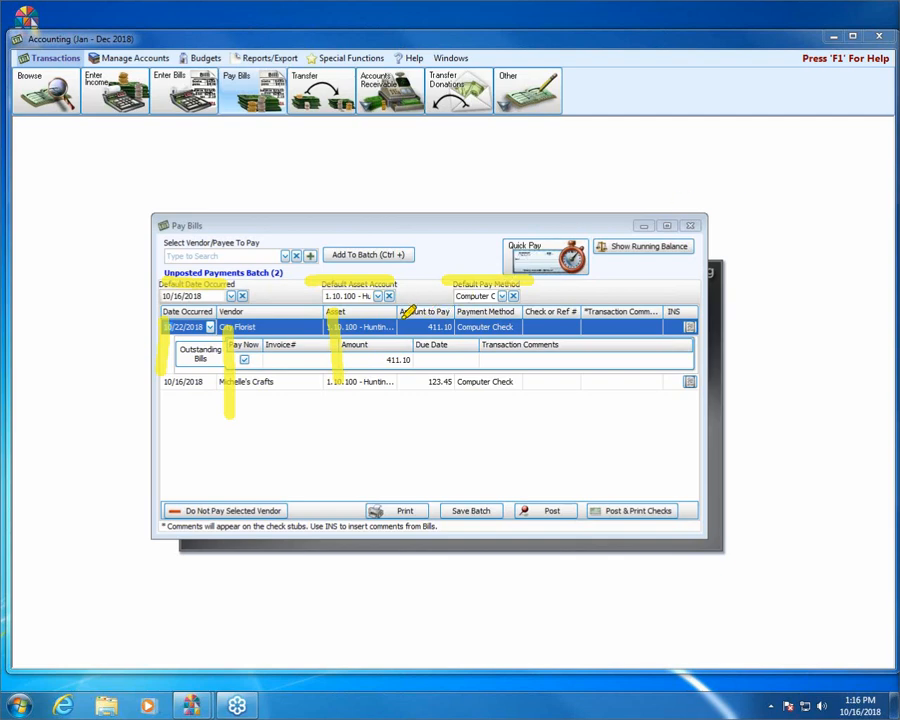
{"action": "left_click_drag", "start_coordinate": [402, 318], "coordinate": [420, 350]}
{"action": "left_click_drag", "start_coordinate": [469, 320], "coordinate": [472, 375]}
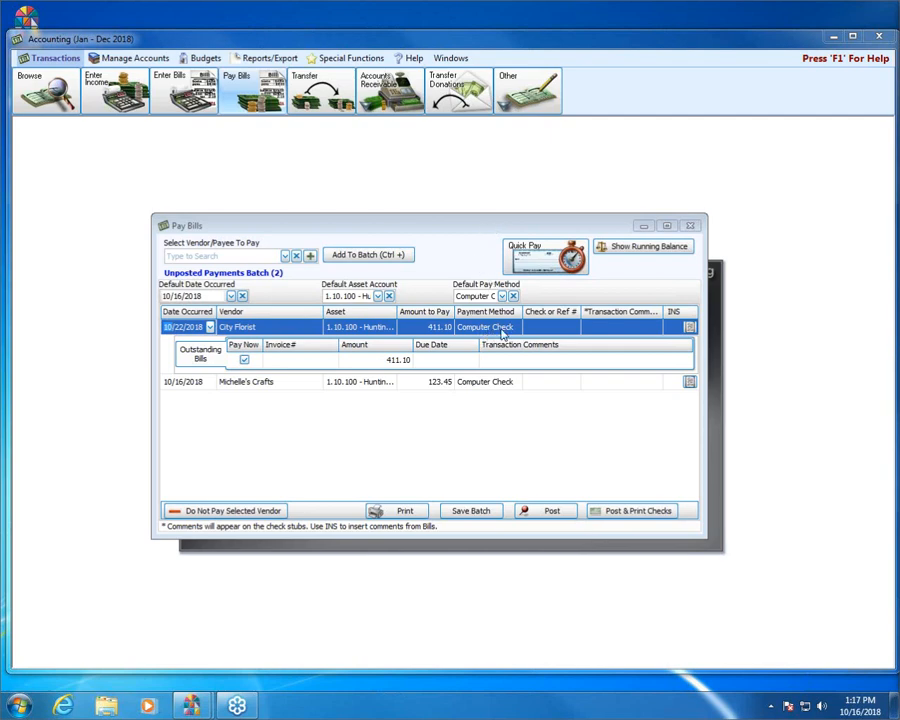
- Set the payment method of the City Florist payment to EFT
{"action": "left_click", "coordinate": [490, 327]}
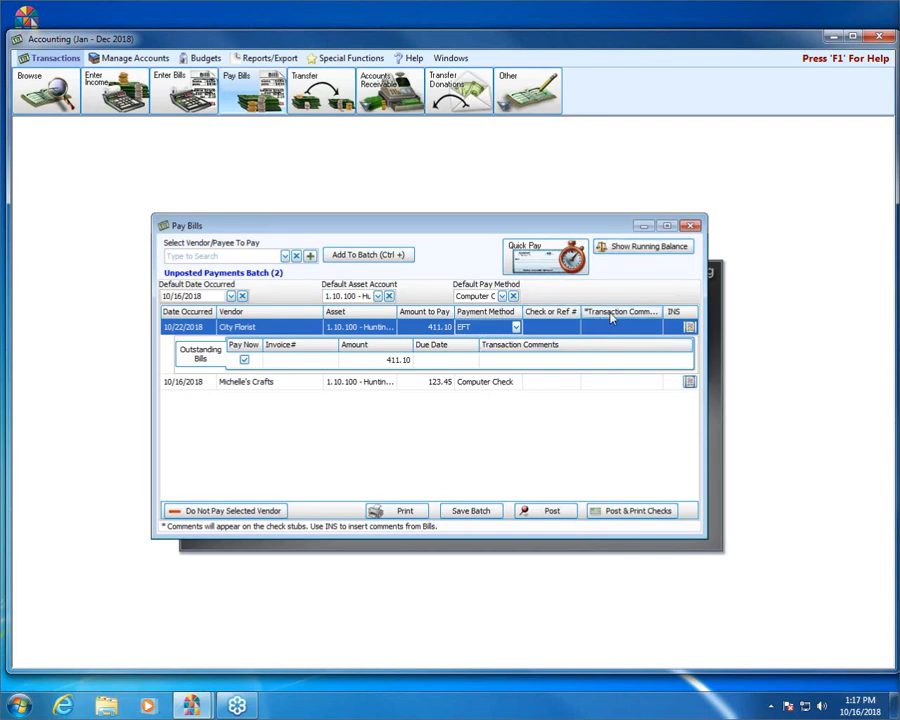
{"action": "left_click", "coordinate": [592, 381]}
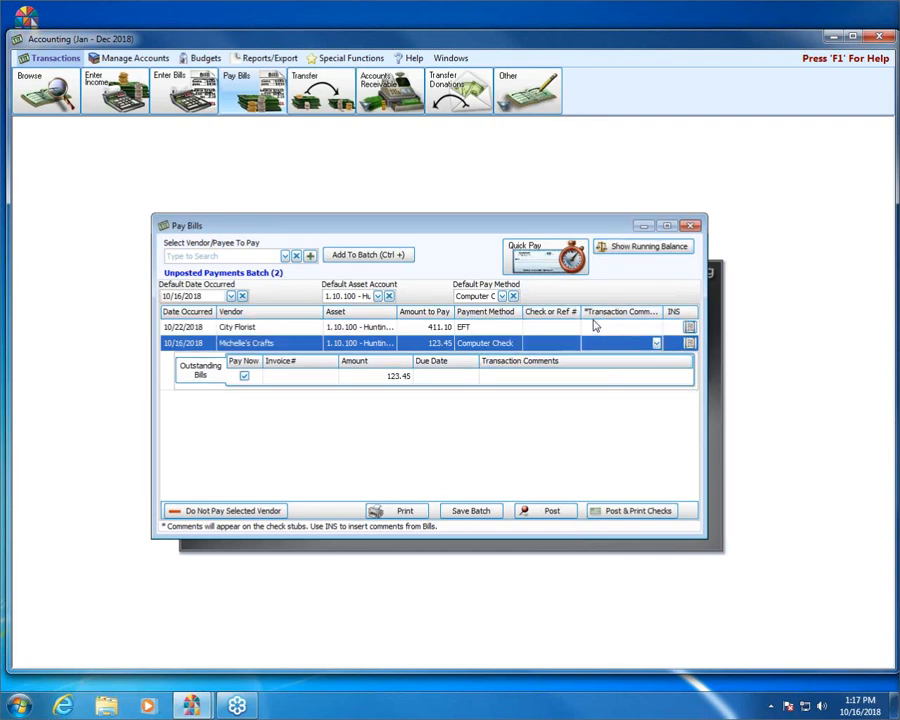
{"action": "left_click", "coordinate": [593, 325]}
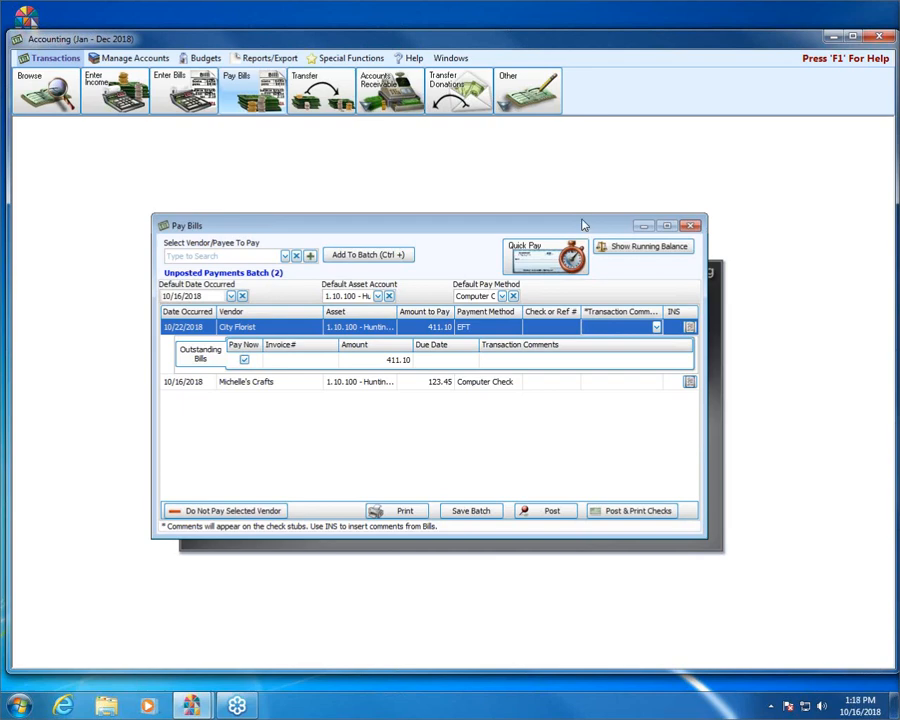
- Insert the bill comment "Sunday Flowers" as the transaction comment of the City Florist payment
{"action": "left_click", "coordinate": [689, 327]}
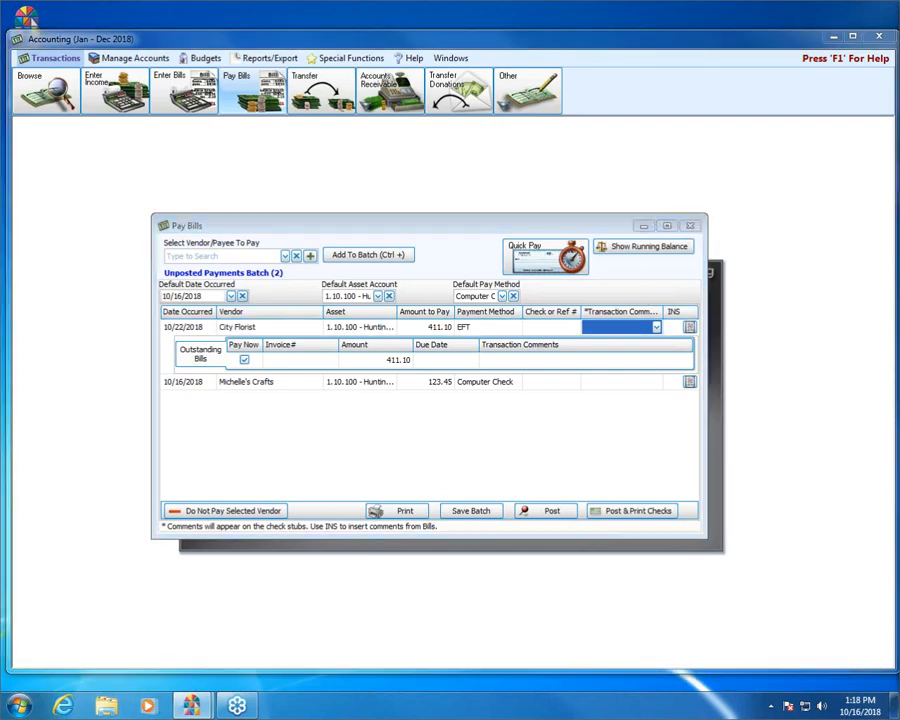
{"action": "mouse_move", "coordinate": [662, 313]}
{"action": "left_mouse_down"}
{"action": "mouse_move", "coordinate": [698, 306]}
{"action": "mouse_move", "coordinate": [711, 350]}
{"action": "mouse_move", "coordinate": [683, 396]}
{"action": "mouse_move", "coordinate": [653, 346]}
{"action": "mouse_move", "coordinate": [669, 301]}
{"action": "mouse_move", "coordinate": [690, 308]}
{"action": "left_mouse_up"}
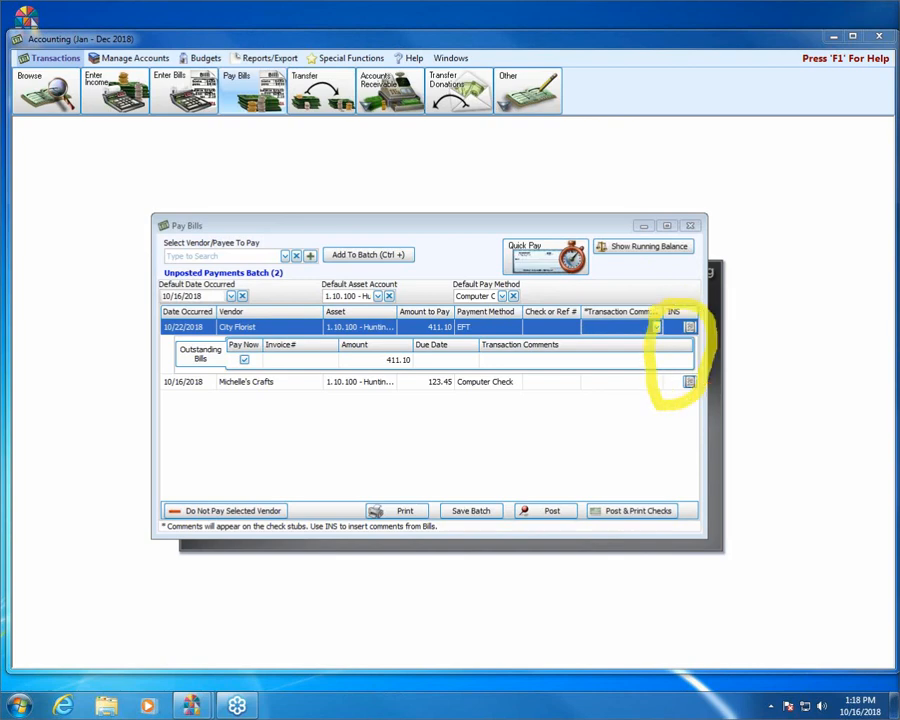
{"action": "key", "text": "Escape"}
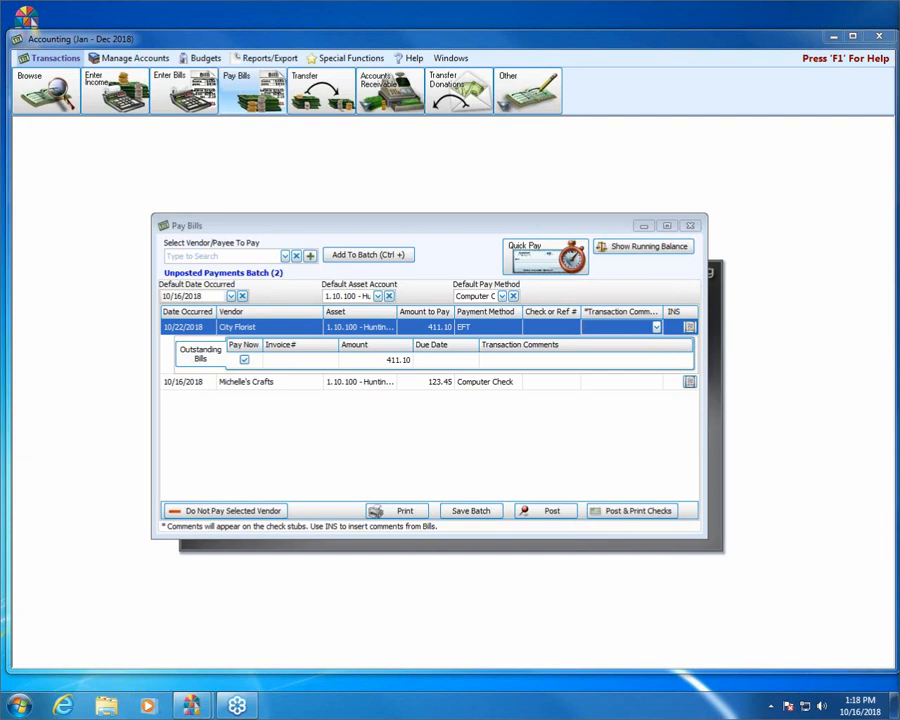
{"action": "left_click", "coordinate": [689, 328]}
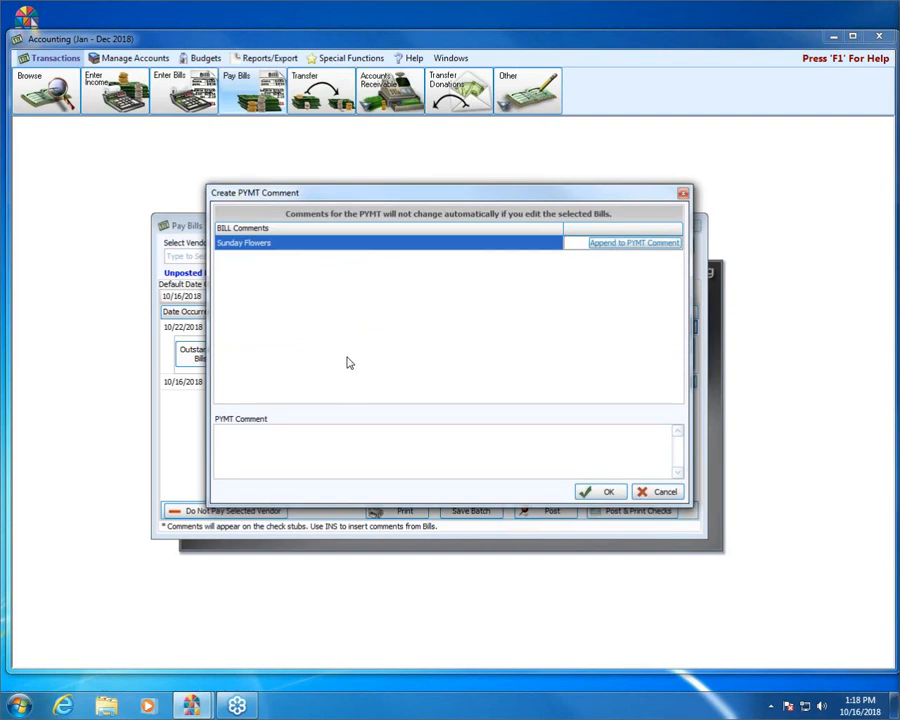
{"action": "left_click", "coordinate": [612, 244]}
{"action": "left_click", "coordinate": [597, 491]}
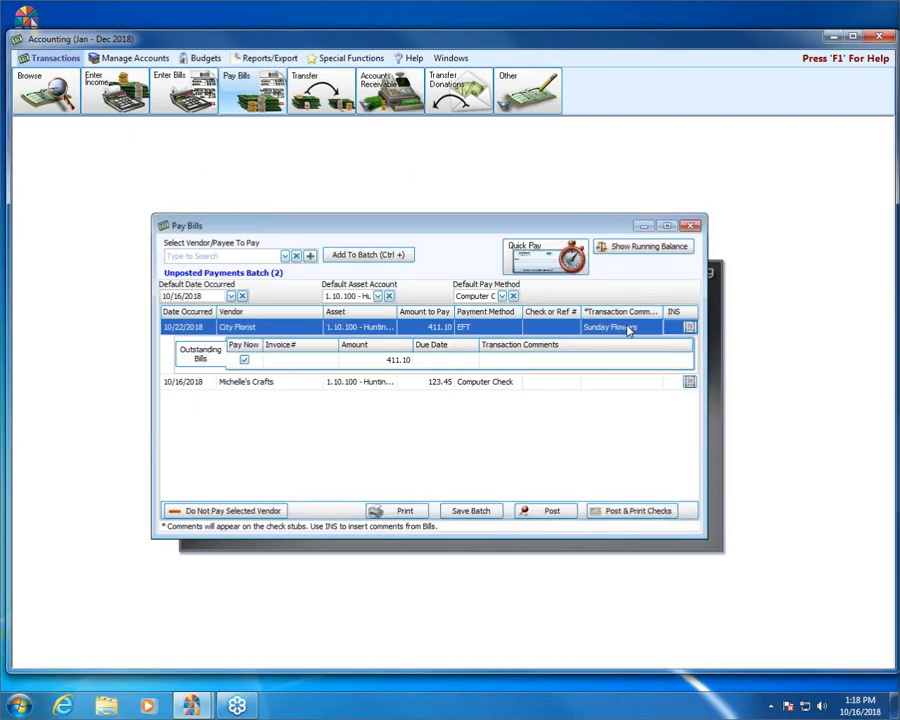
- Insert the bill comment "Senior craft event" as the transaction comment of the Michelle's Crafts payment
{"action": "left_click", "coordinate": [607, 386]}
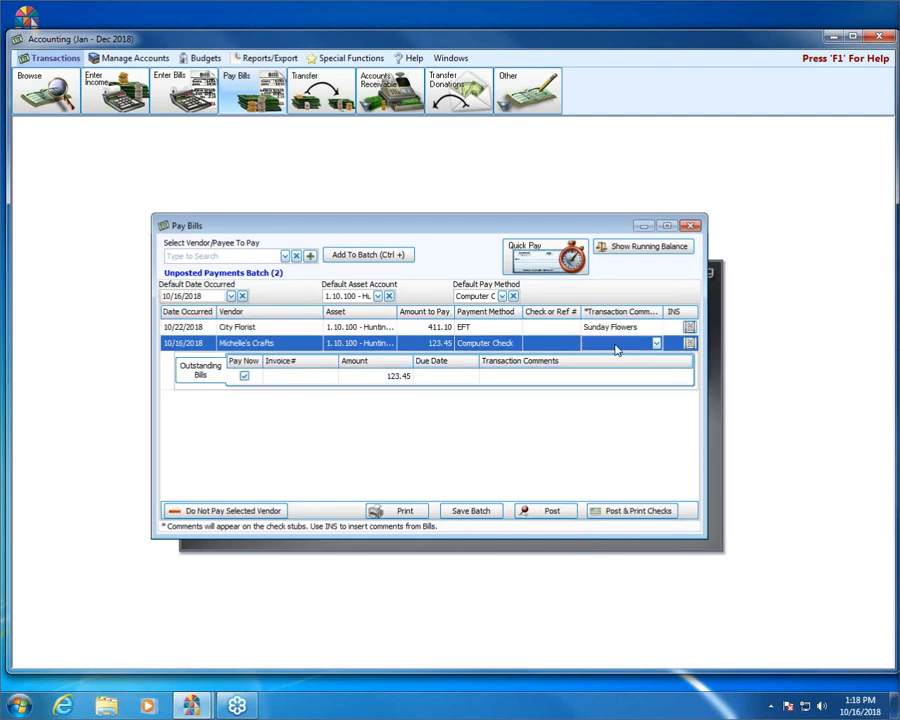
{"action": "left_click", "coordinate": [688, 343]}
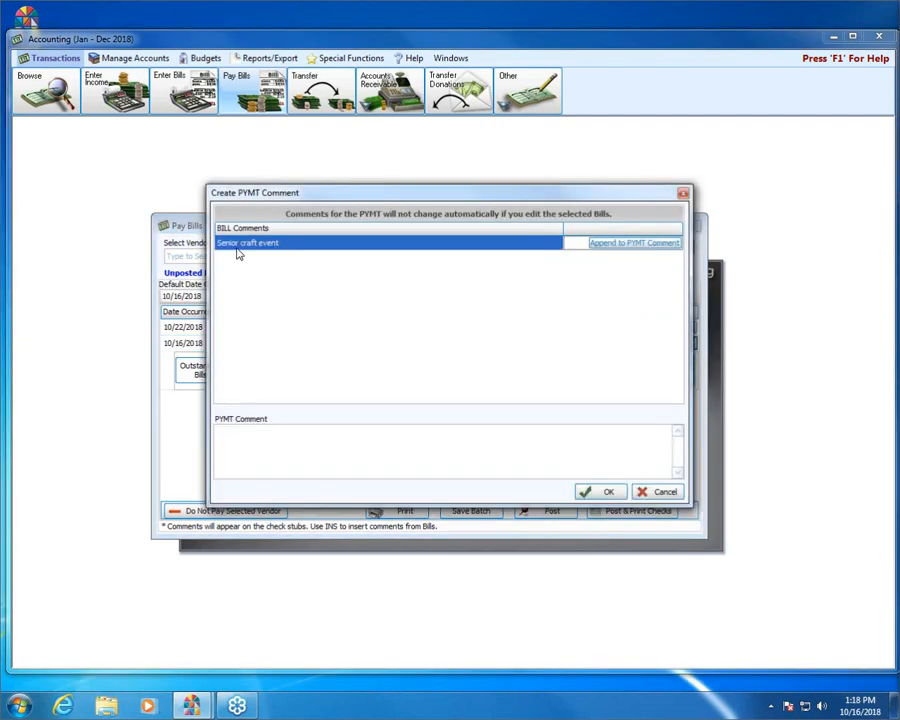
{"action": "left_click", "coordinate": [609, 245]}
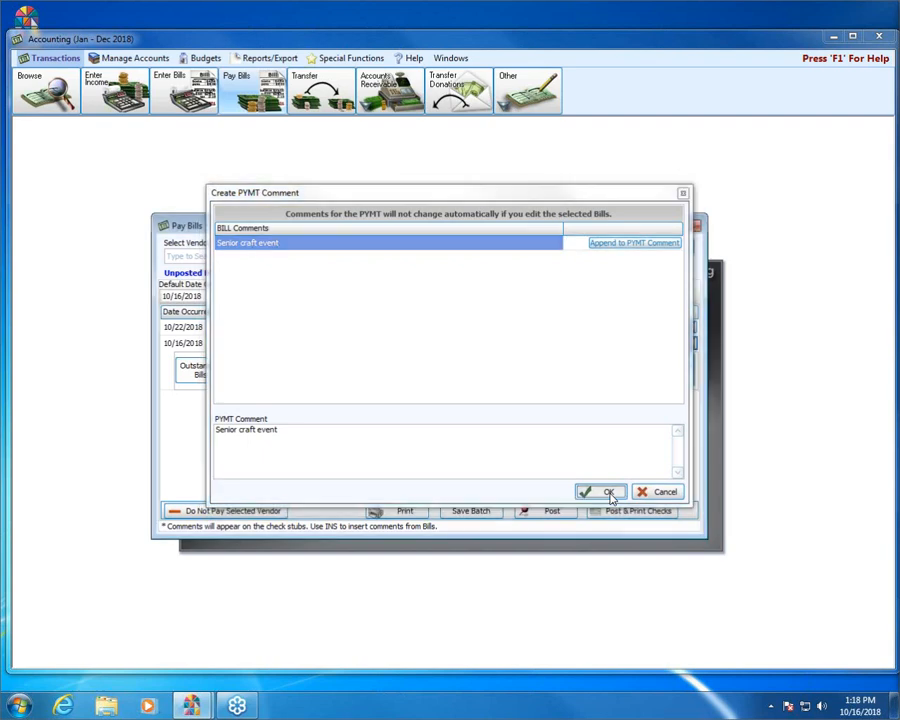
{"action": "left_click", "coordinate": [608, 493]}
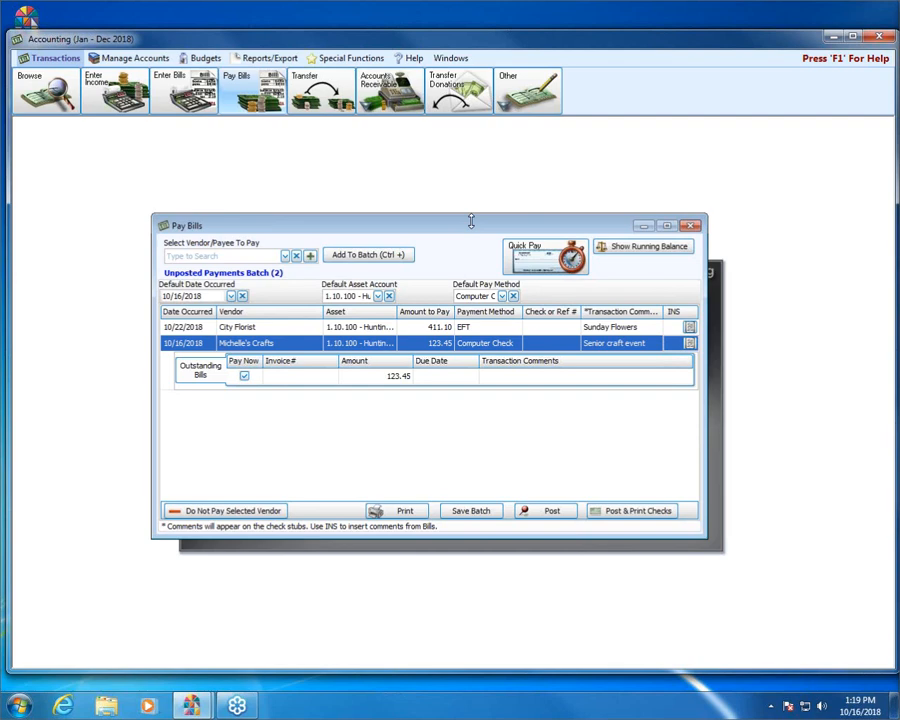
- Use Quick Pay's vendors with a balance to add a payment for 941 Taxes Payable (2.10.100) to the batch
{"action": "left_click", "coordinate": [527, 256]}
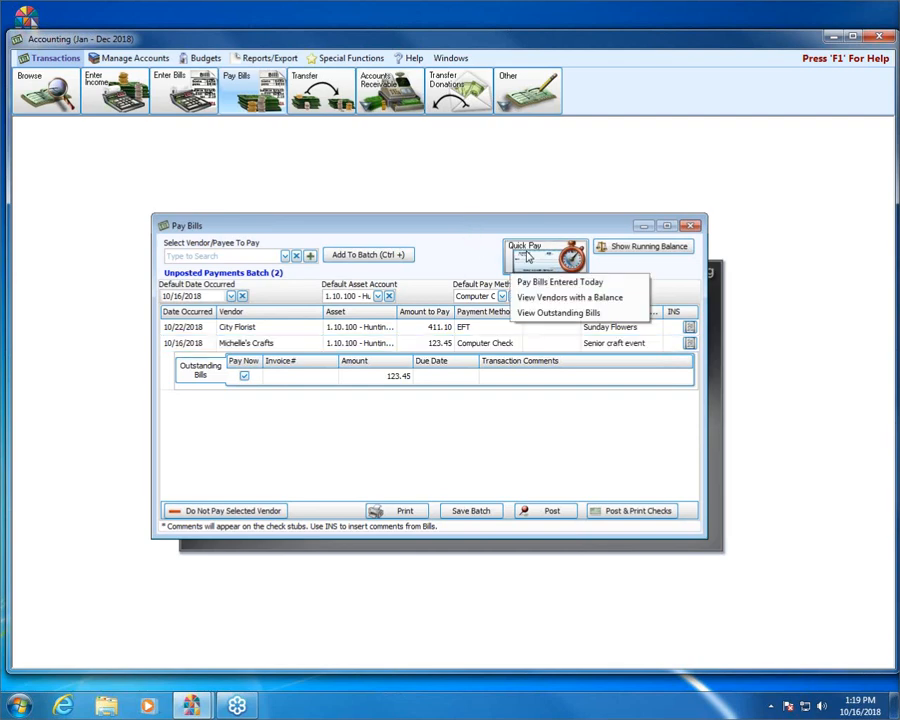
{"action": "left_click", "coordinate": [530, 297]}
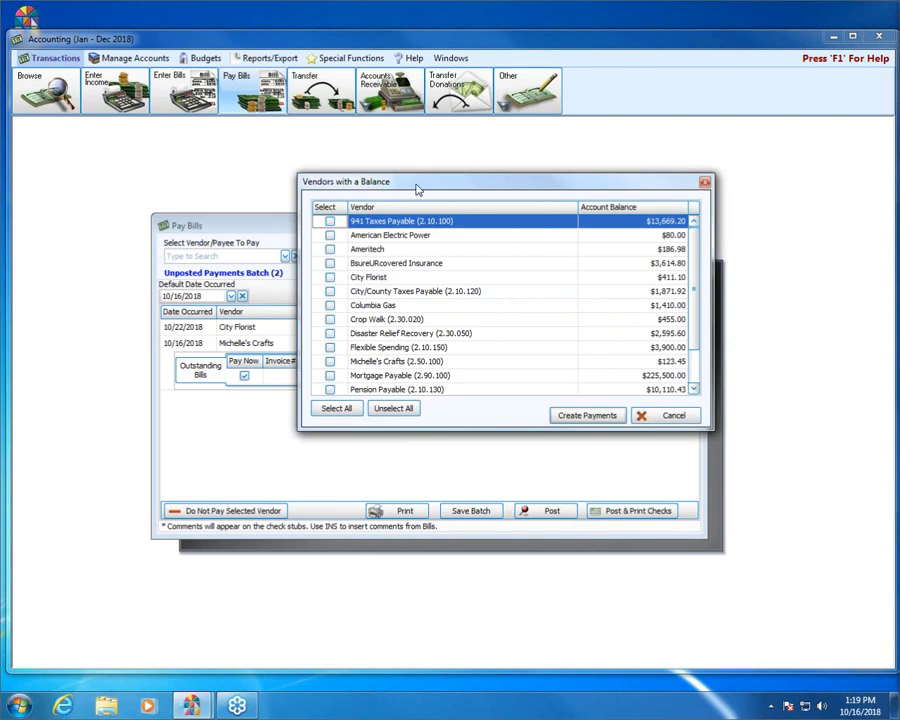
{"action": "left_click", "coordinate": [330, 222]}
{"action": "left_click", "coordinate": [583, 414]}
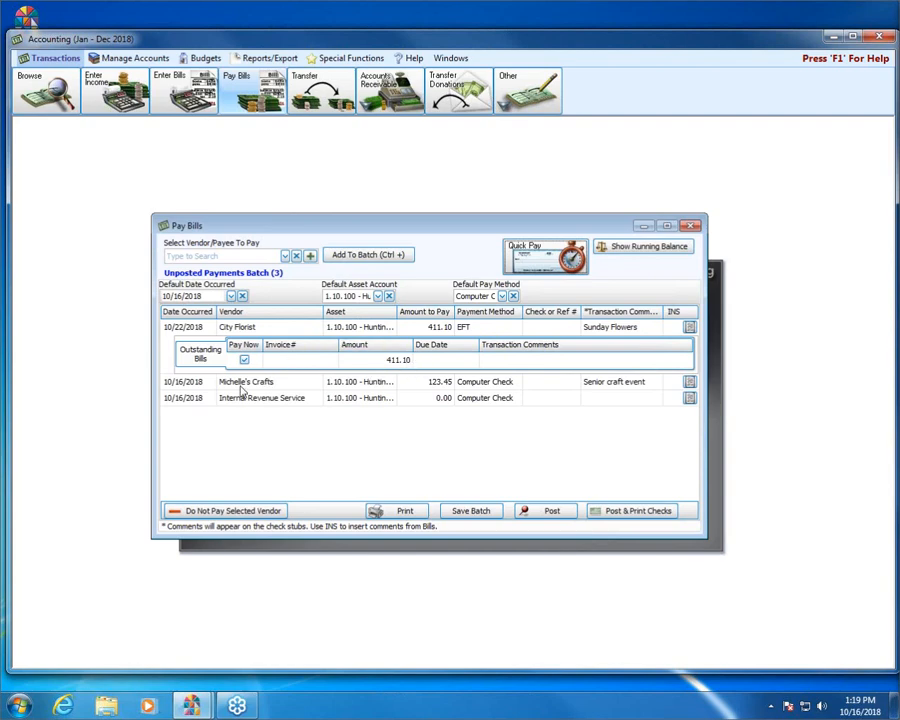
- Set the Internal Revenue Service payment's amount to 2,345.67 and its payment method to EFT
{"action": "left_click", "coordinate": [443, 398]}
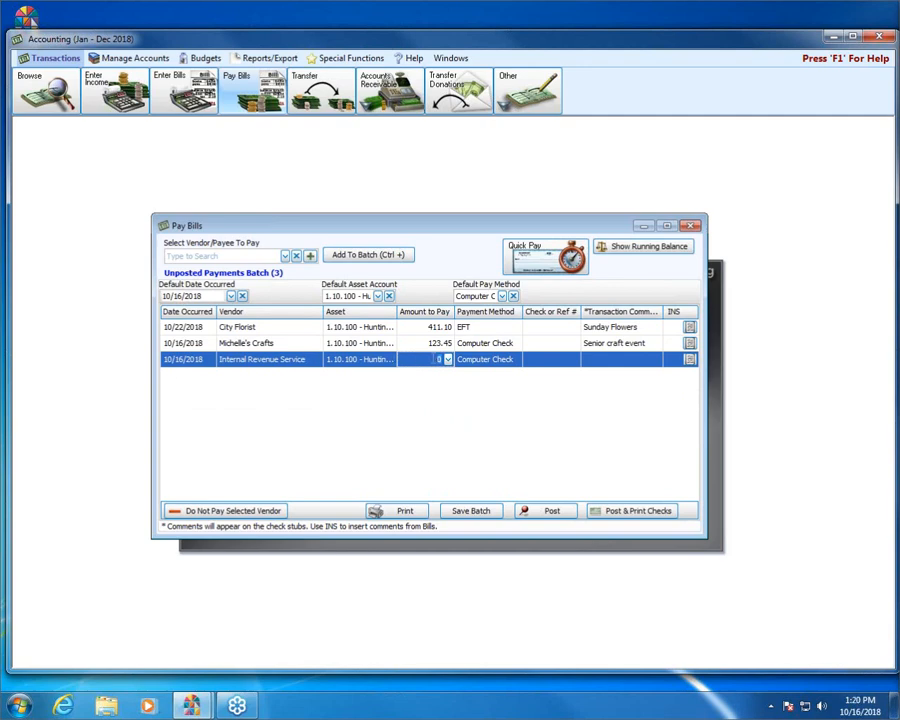
{"action": "type", "text": "2345.67"}
{"action": "left_click", "coordinate": [513, 361]}
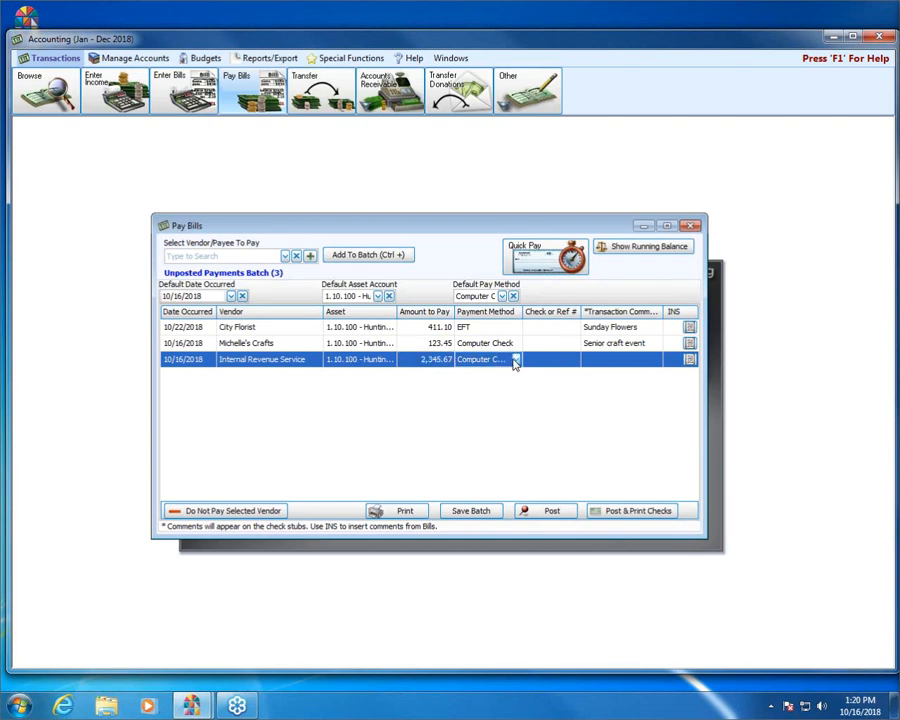
{"action": "left_click", "coordinate": [515, 360]}
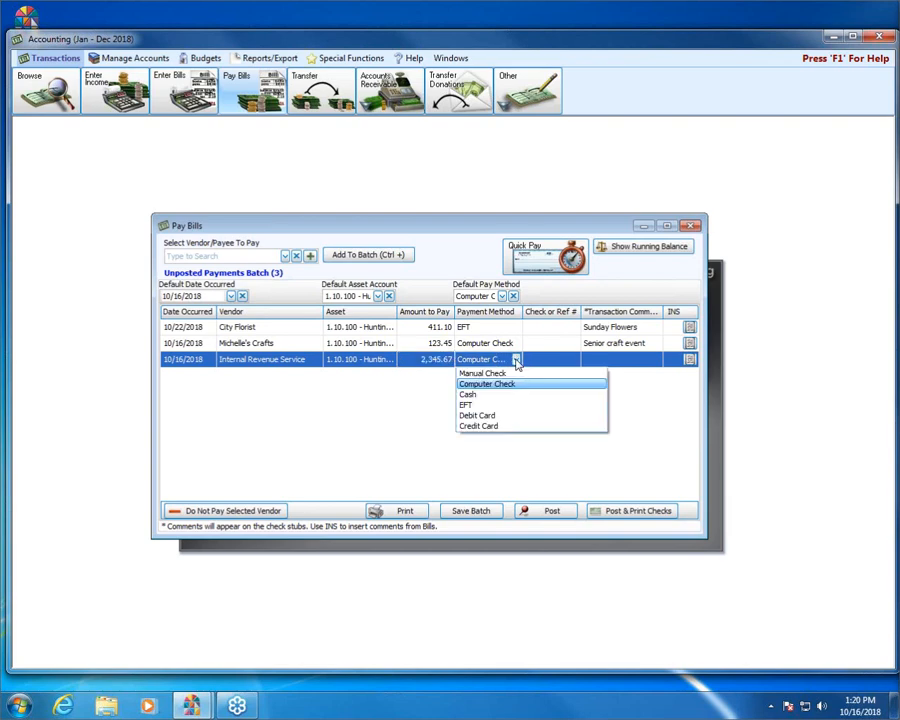
{"action": "left_click", "coordinate": [469, 406]}
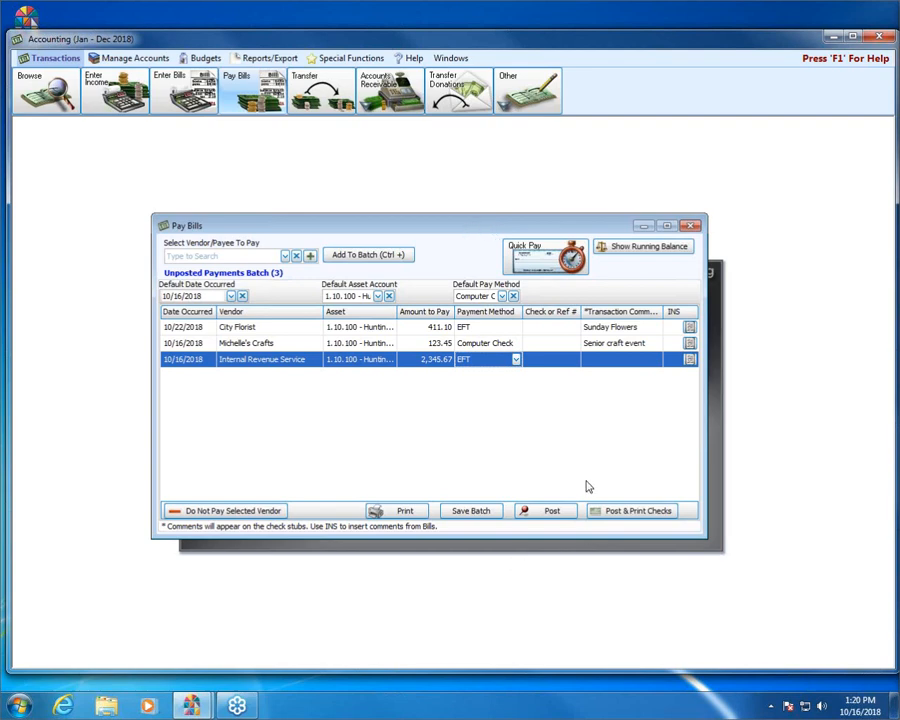
- Post the payments batch without printing checks, agreeing to pay the City Florist bill and to print the posted transactions
{"action": "left_click", "coordinate": [545, 511]}
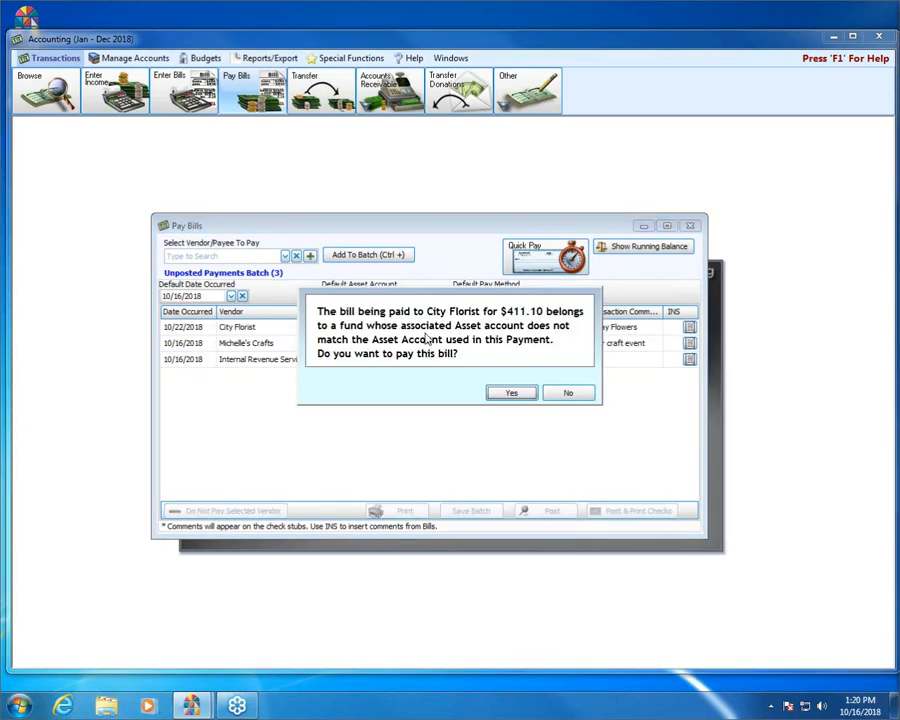
{"action": "left_click", "coordinate": [508, 394]}
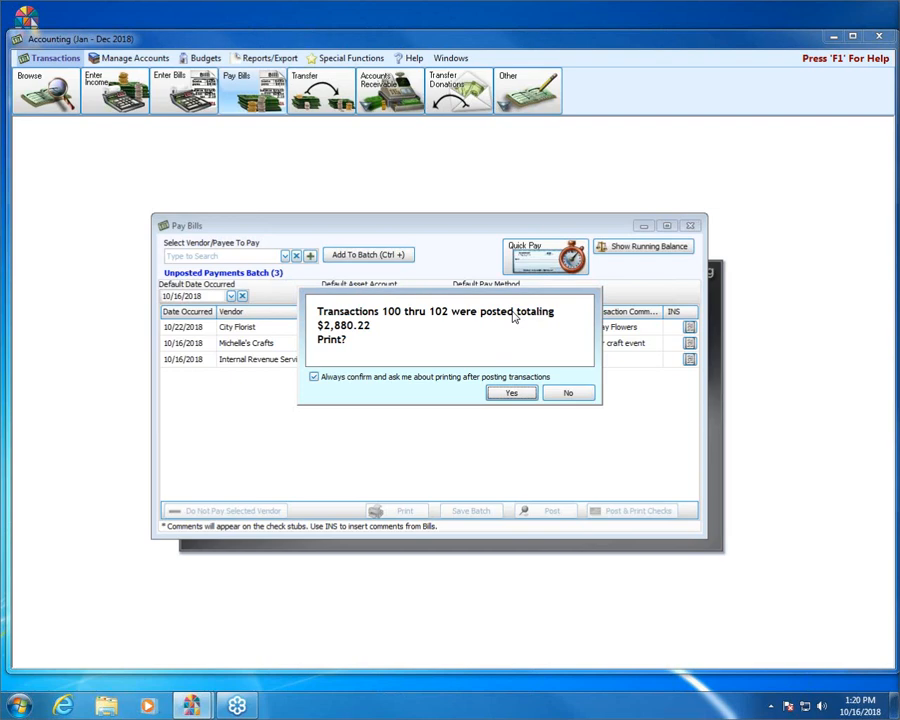
{"action": "left_click", "coordinate": [509, 393]}
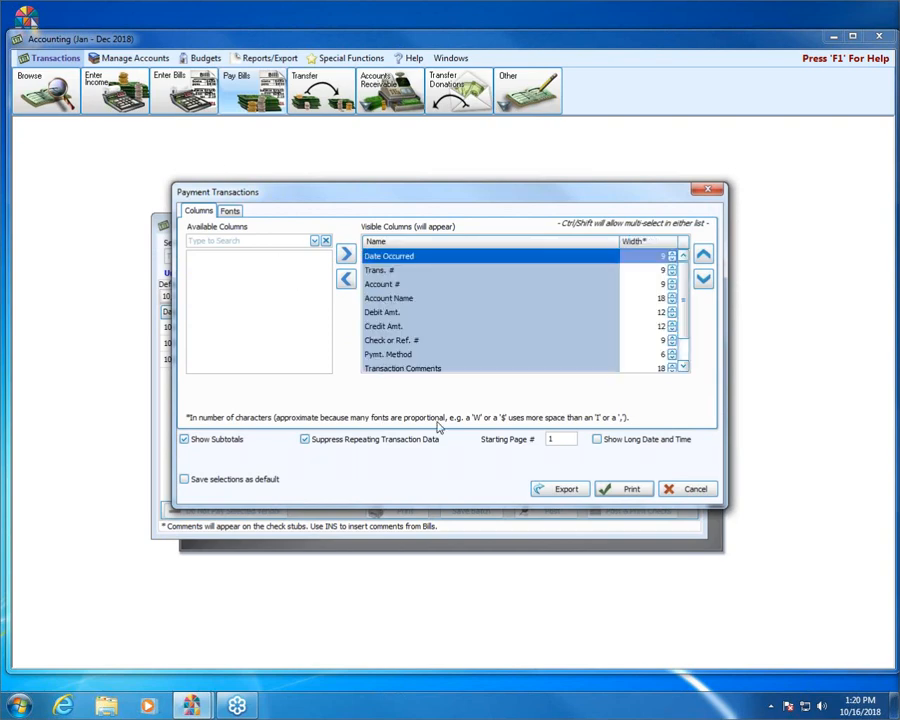
- Preview the Payment Transactions report with its default columns, and close it along with the Pay Bills window
{"action": "left_click", "coordinate": [629, 493]}
{"action": "left_click", "coordinate": [625, 491]}
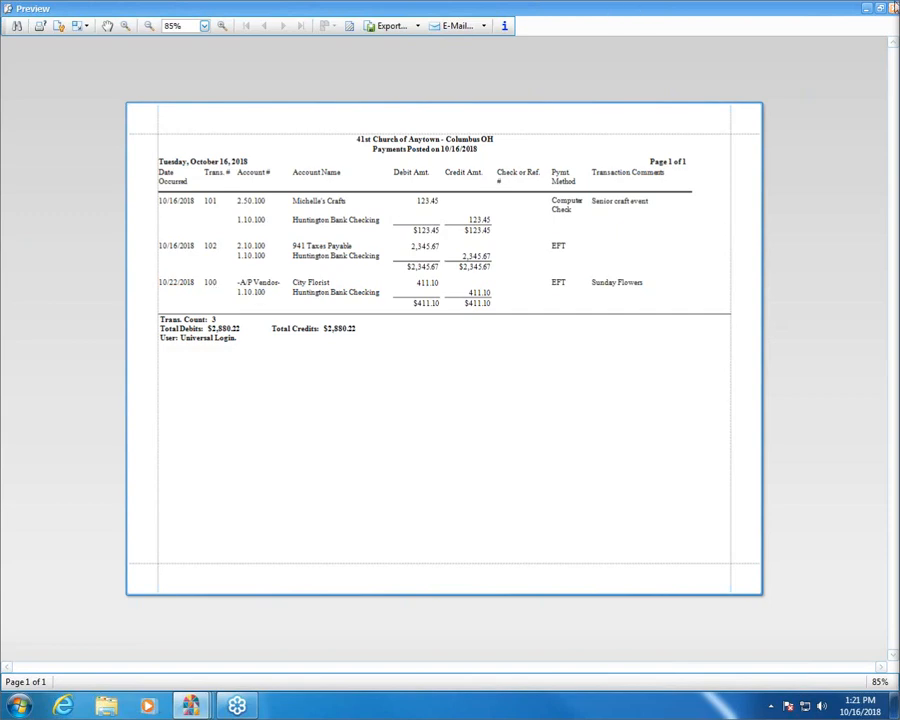
{"action": "left_click", "coordinate": [882, 8]}
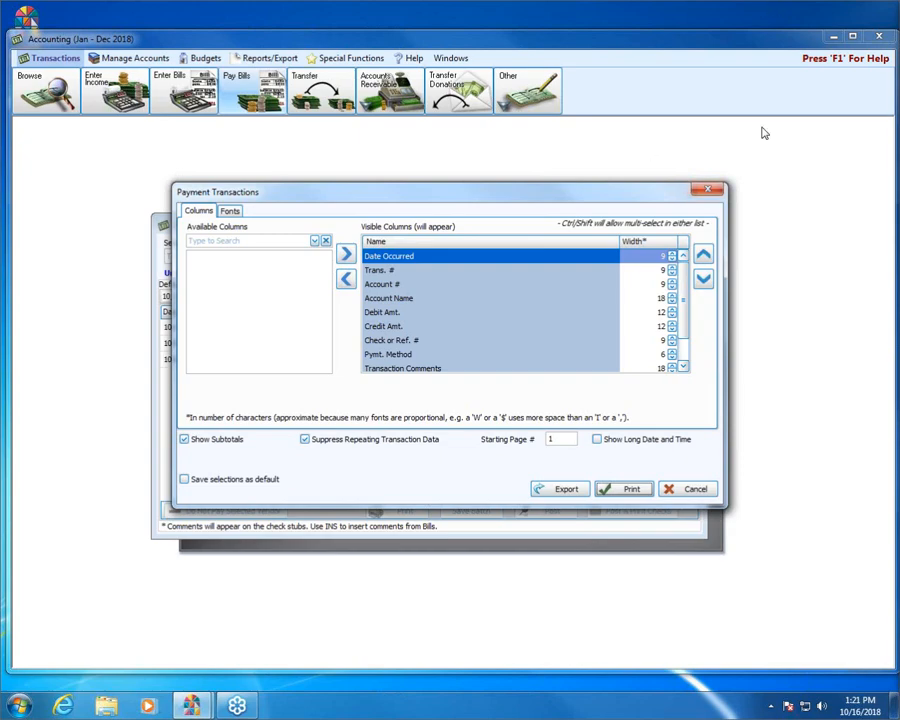
{"action": "left_click", "coordinate": [708, 489]}
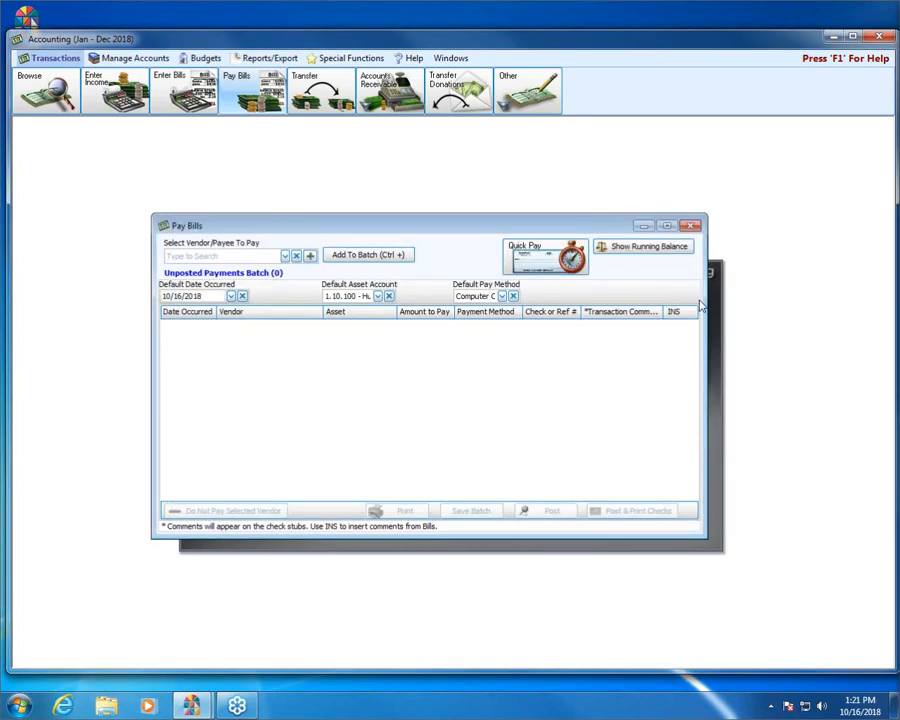
{"action": "left_click", "coordinate": [690, 225]}
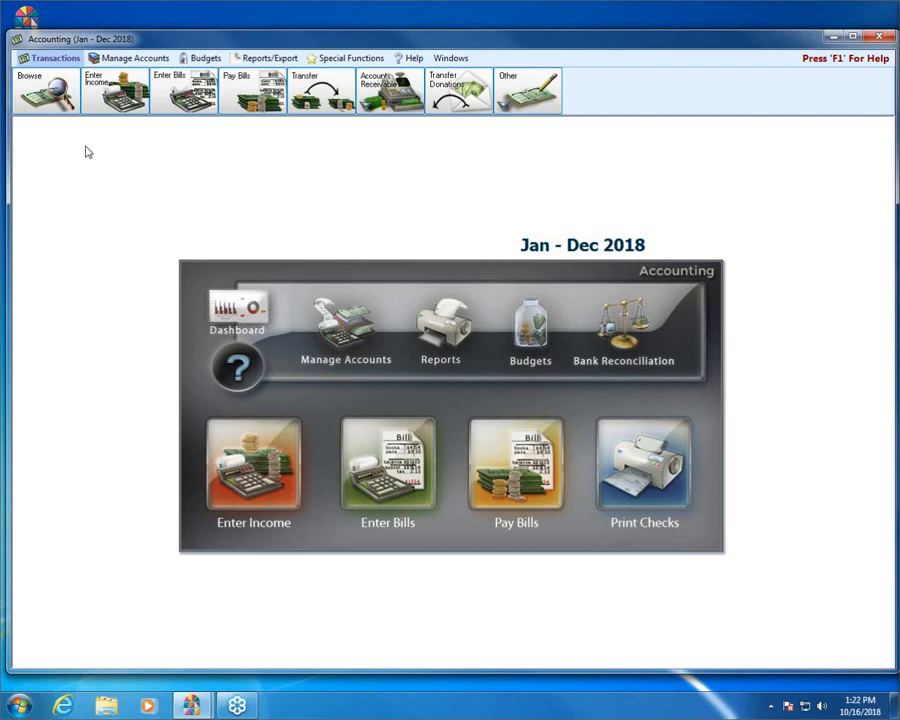
- Browse the list of 2018 transactions and close it
{"action": "left_click", "coordinate": [48, 95]}
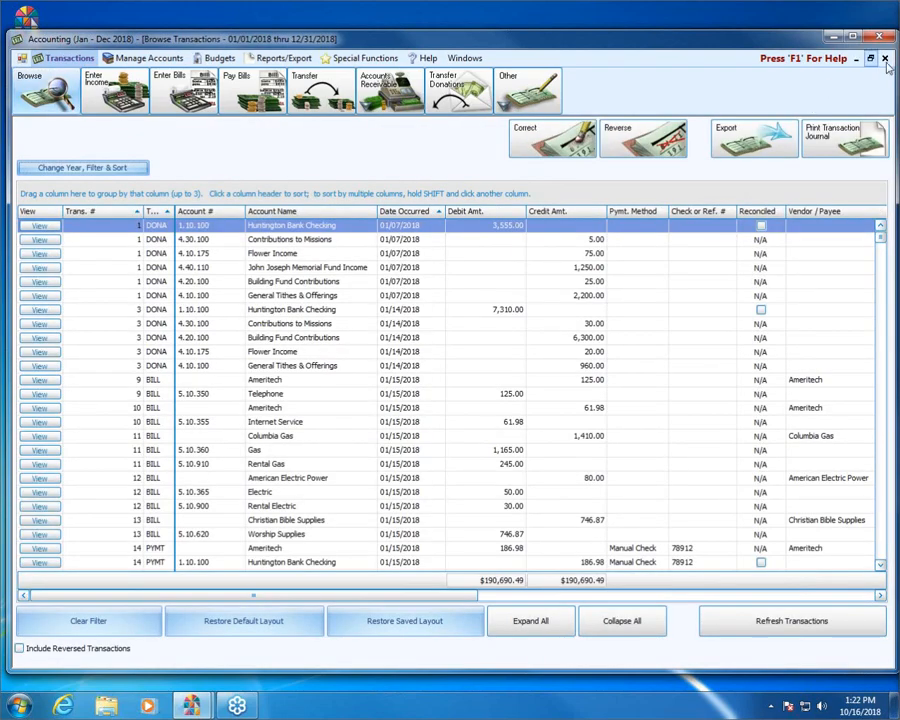
{"action": "left_click", "coordinate": [885, 59]}
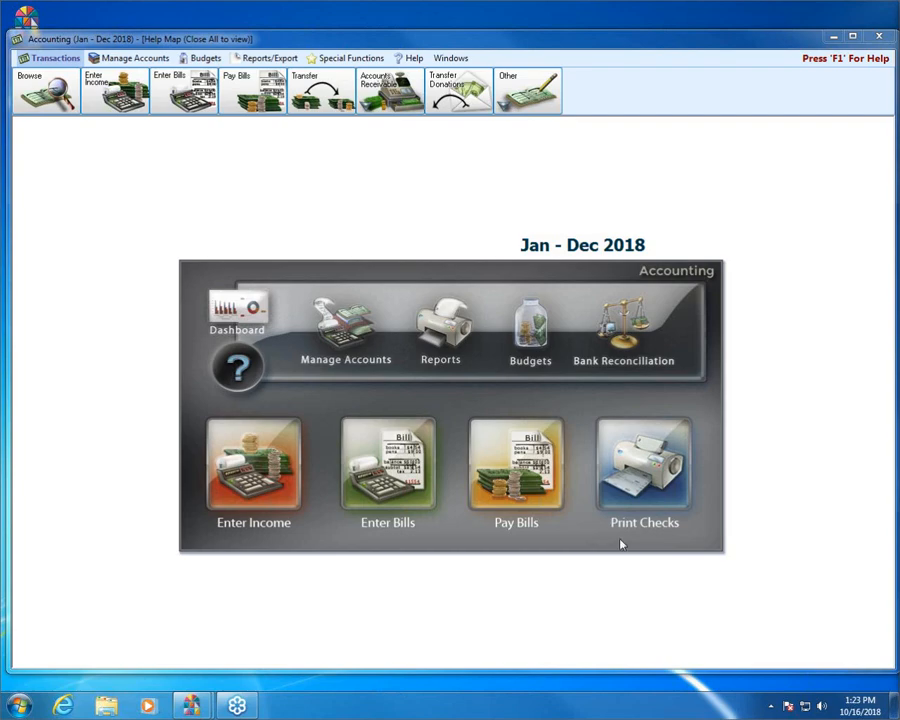
- Look up City Florist in the Chart of Accounts and examine its vendor/payee details, including the default expense account field
{"action": "left_click", "coordinate": [348, 346]}
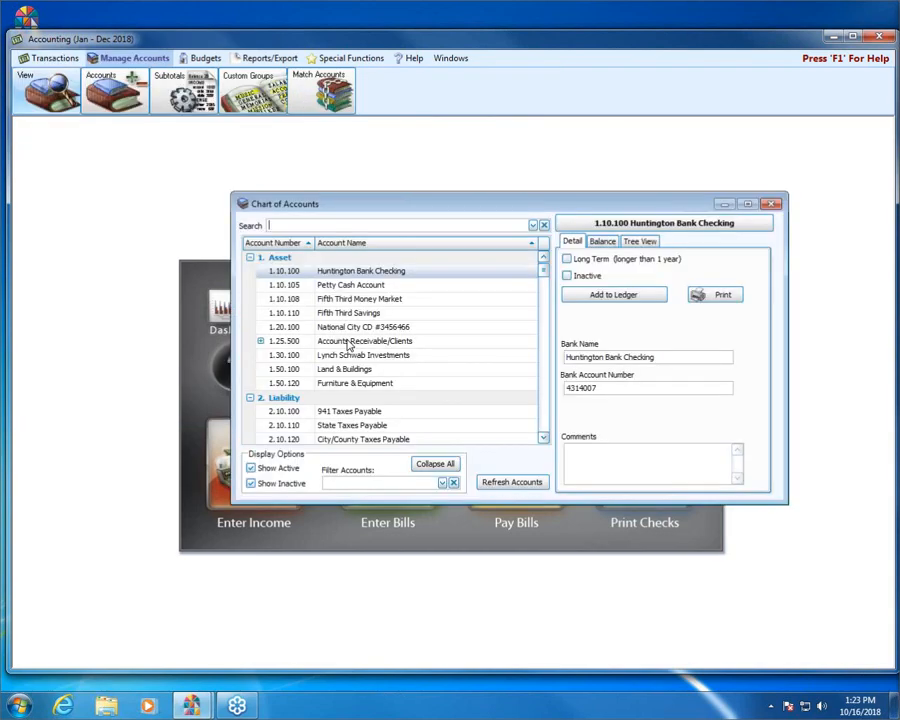
{"action": "type", "text": "city"}
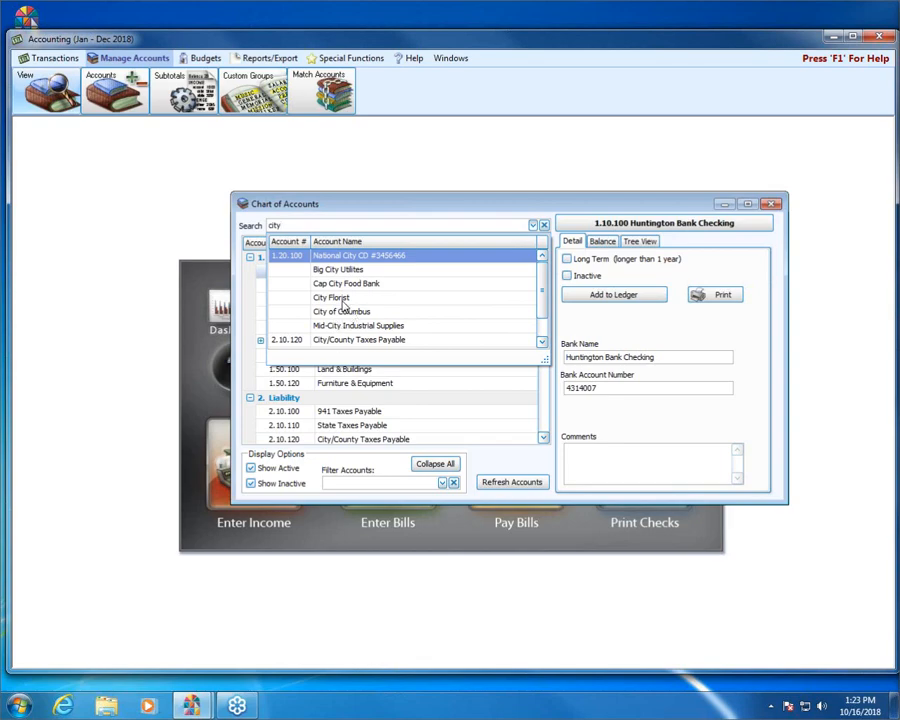
{"action": "left_click", "coordinate": [335, 297]}
{"action": "left_click", "coordinate": [690, 245]}
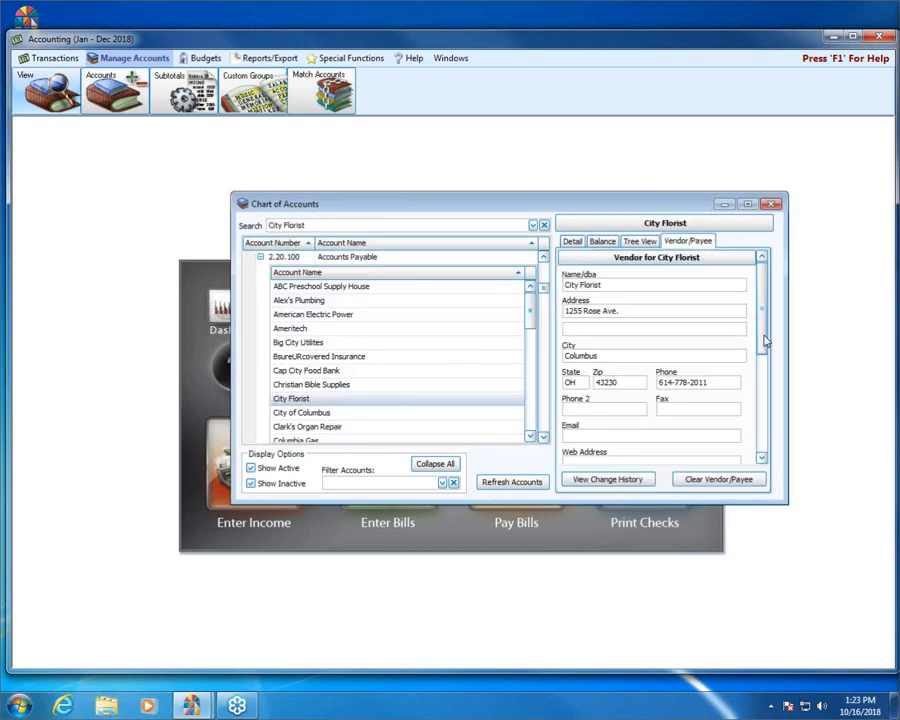
{"action": "scroll", "coordinate": [733, 358], "scroll_direction": "down", "scroll_amount": 3}
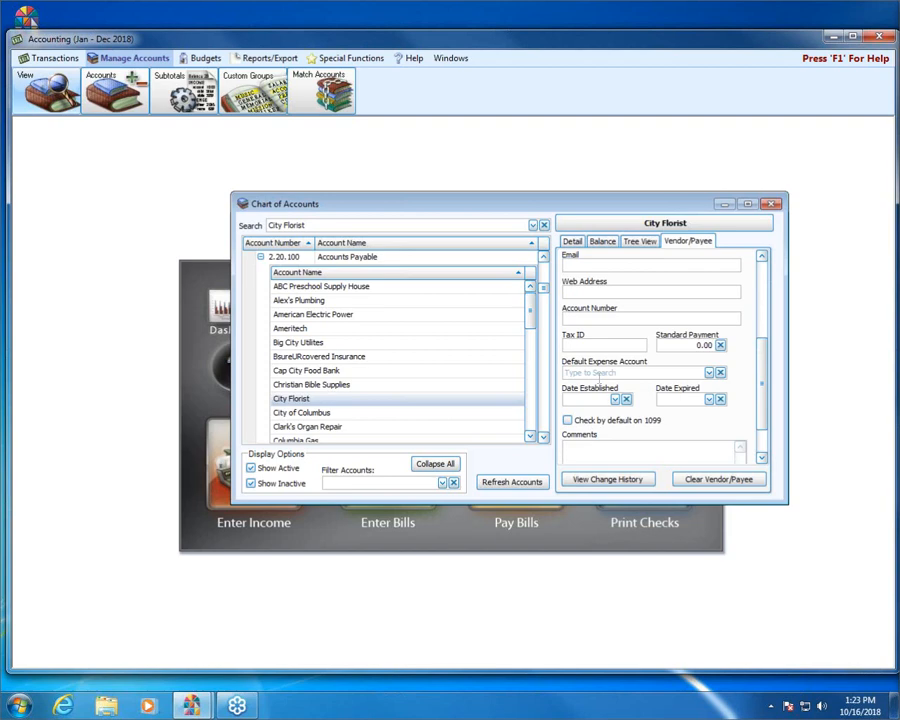